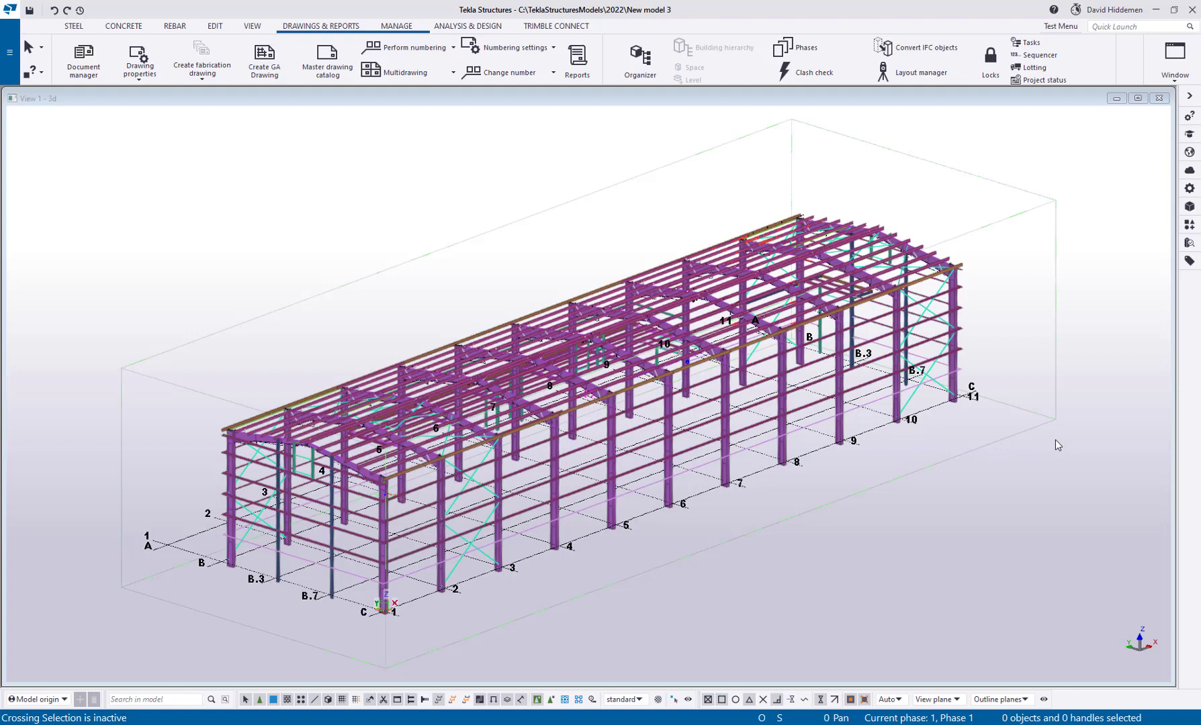
# Open GA drawing [8] S1 from Document manager and maximize its drawing window.
pyautogui.click(302, 724)
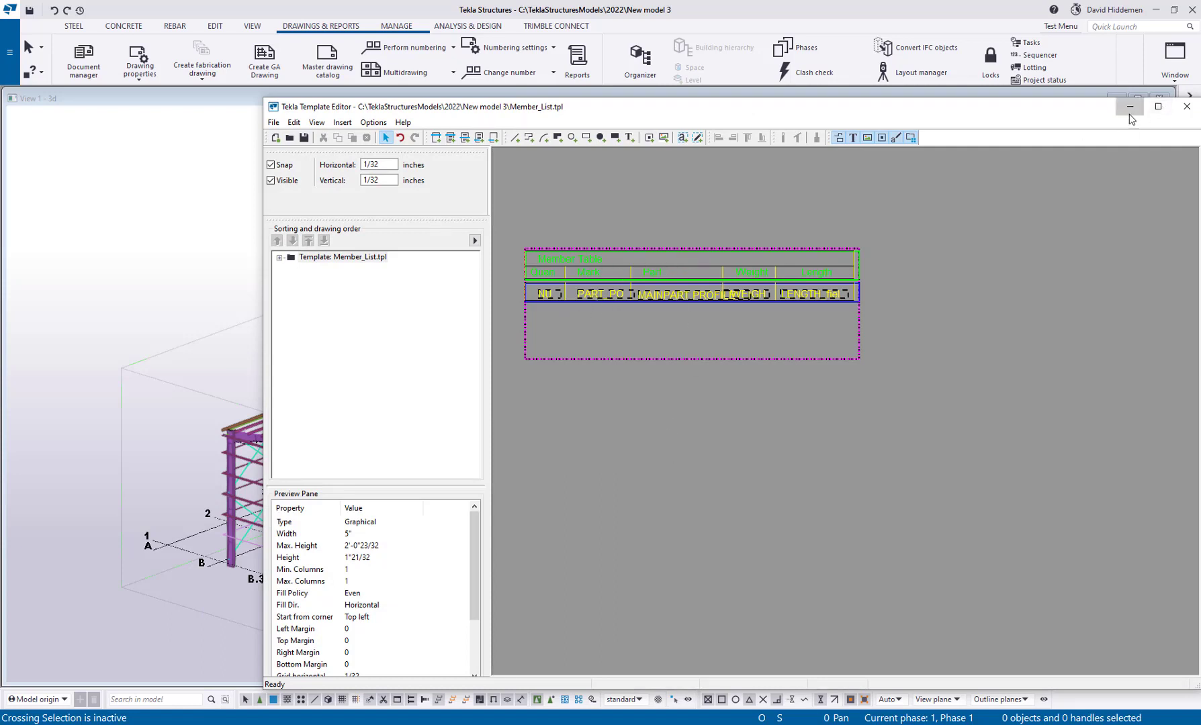
pyautogui.click(1187, 106)
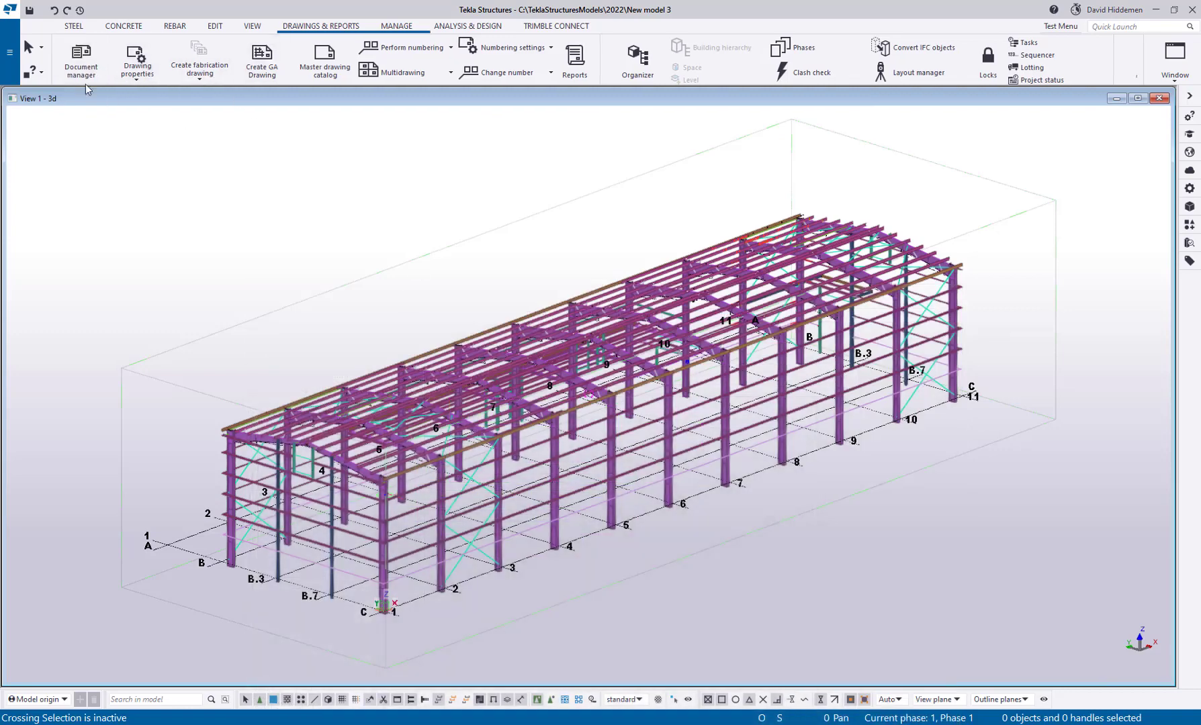
pyautogui.click(103, 69)
pyautogui.doubleClick(586, 290)
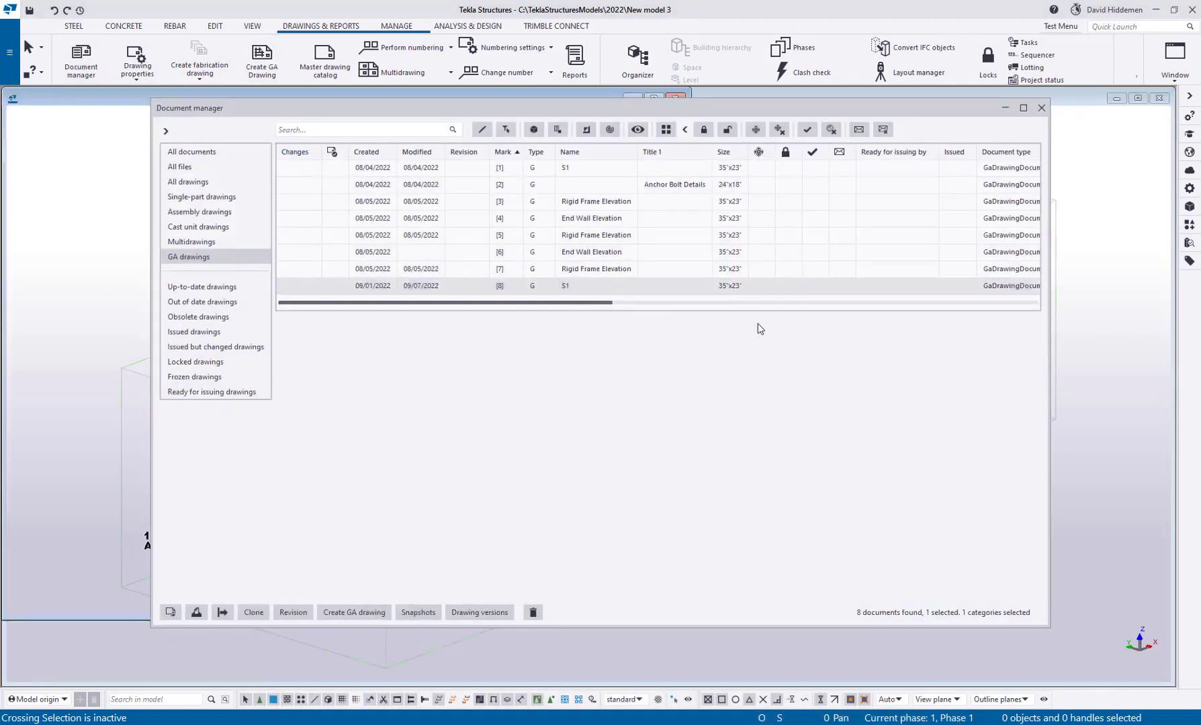
pyautogui.click(1006, 109)
pyautogui.click(654, 98)
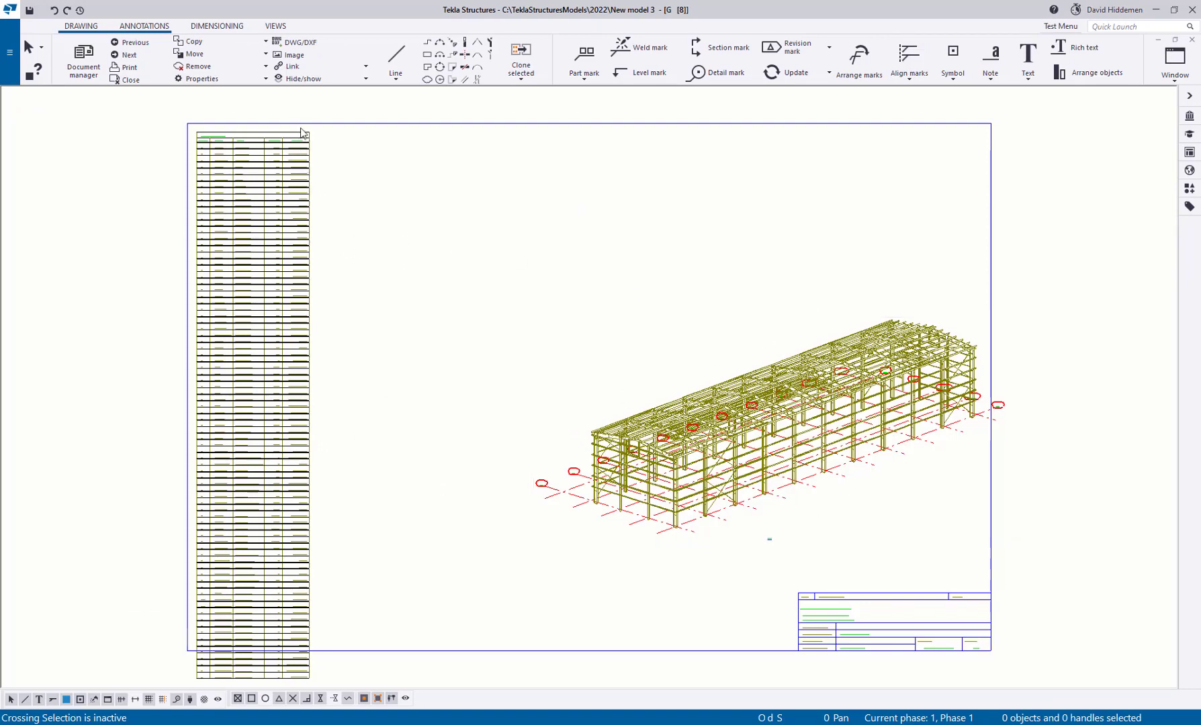
# Follow the member table overflowing below the sheet, then bring the Member_List template editor forward.
pyautogui.moveTo(308, 665)
pyautogui.mouseDown(button='middle')
pyautogui.moveTo(335, 501)
pyautogui.moveTo(361, 468)
pyautogui.moveTo(397, 461)
pyautogui.moveTo(381, 341)
pyautogui.moveTo(408, 464)
pyautogui.moveTo(407, 317)
pyautogui.mouseUp(button='middle')
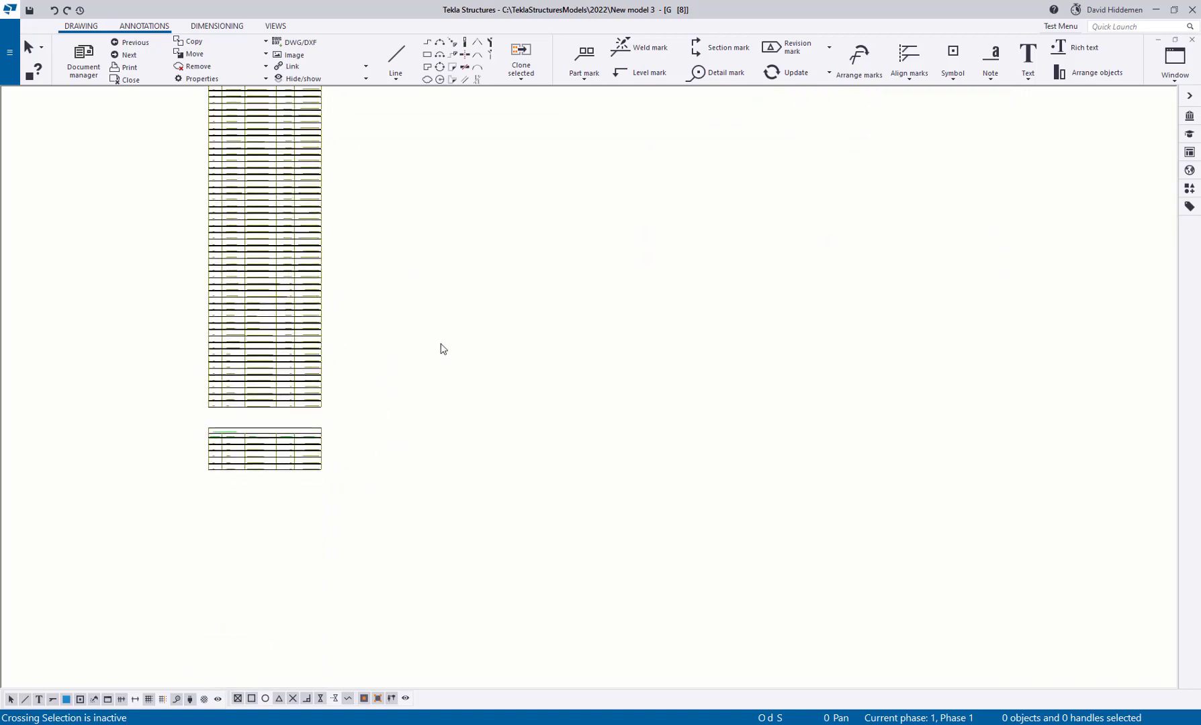
pyautogui.scroll(-5, 447, 382)
pyautogui.scroll(-3, 523, 461)
pyautogui.scroll(-2, 549, 432)
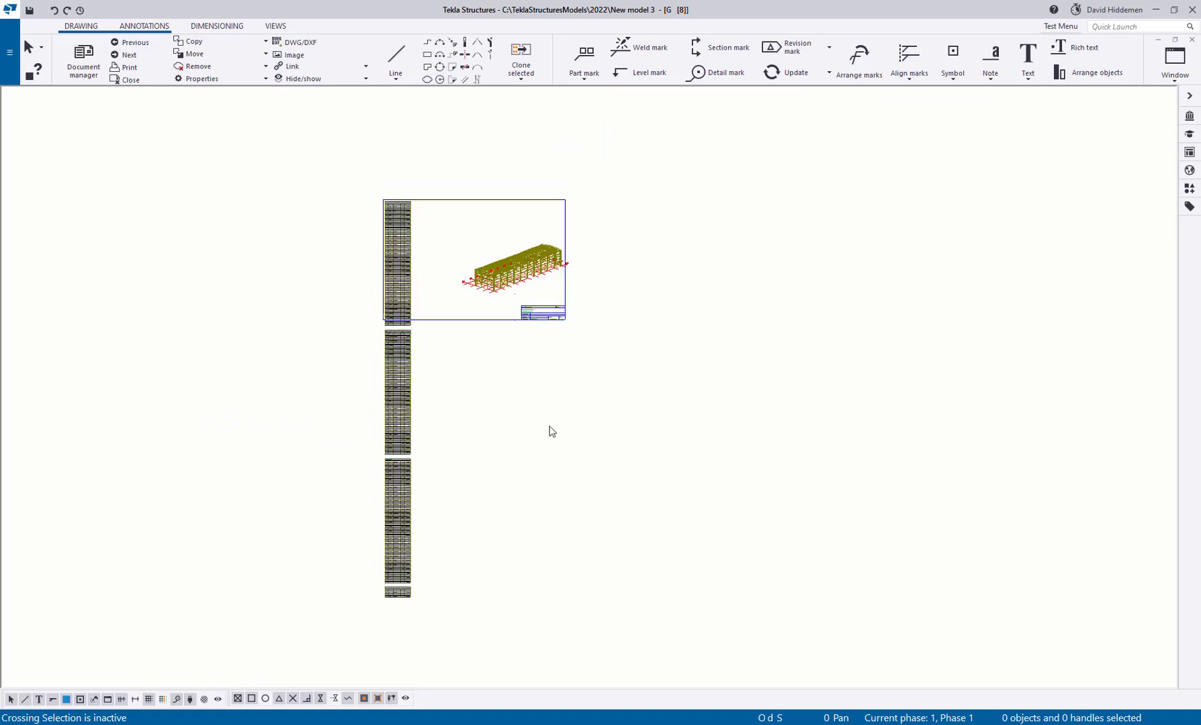
pyautogui.scroll(5, 469, 235)
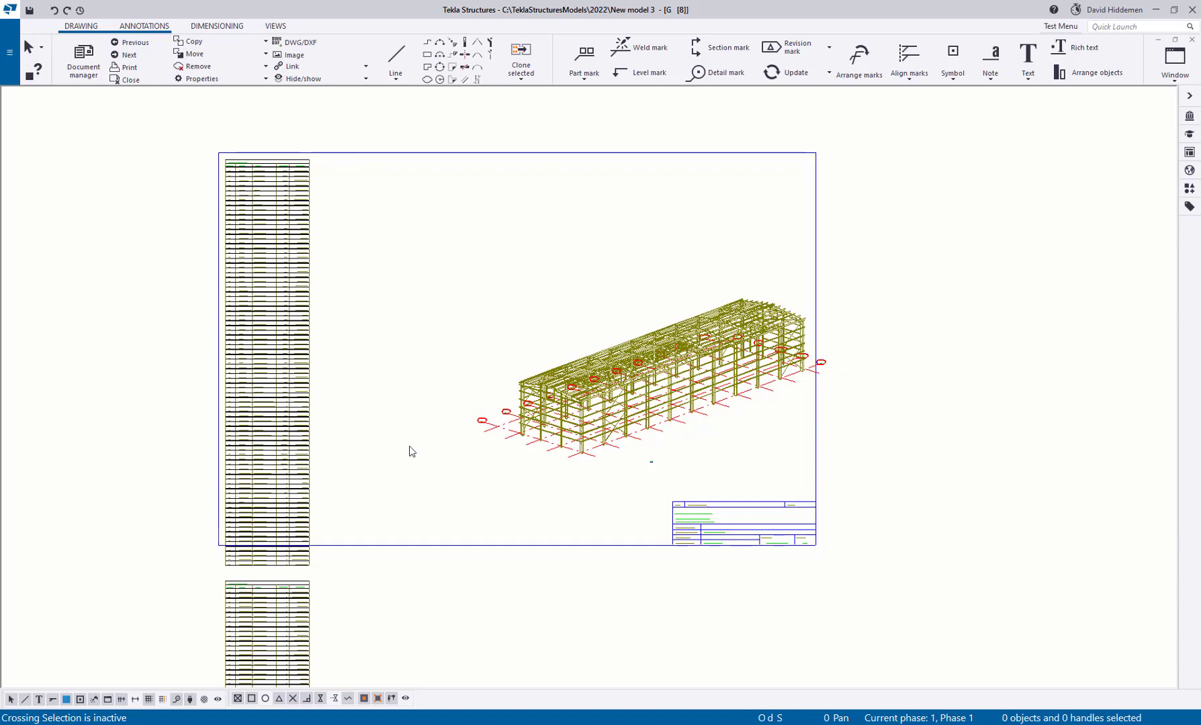
pyautogui.click(381, 724)
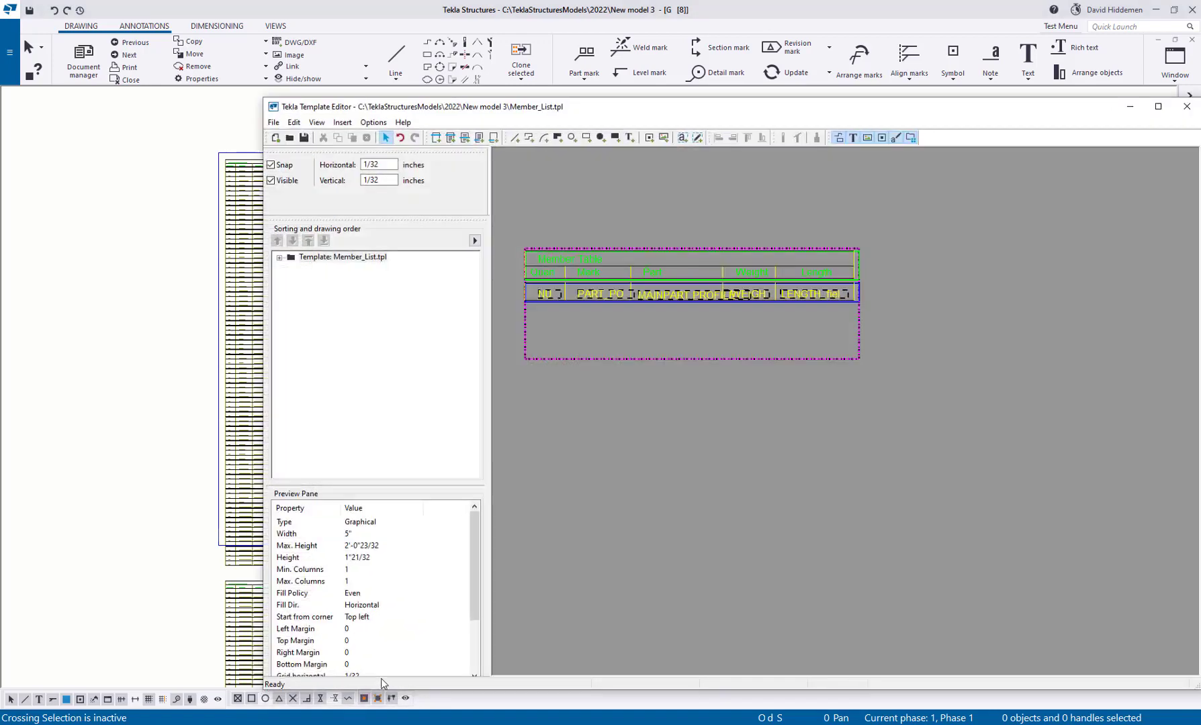
# Check the Member_List page properties: width 5" and height 2'-0"23/32, then return to the drawing.
pyautogui.doubleClick(878, 403)
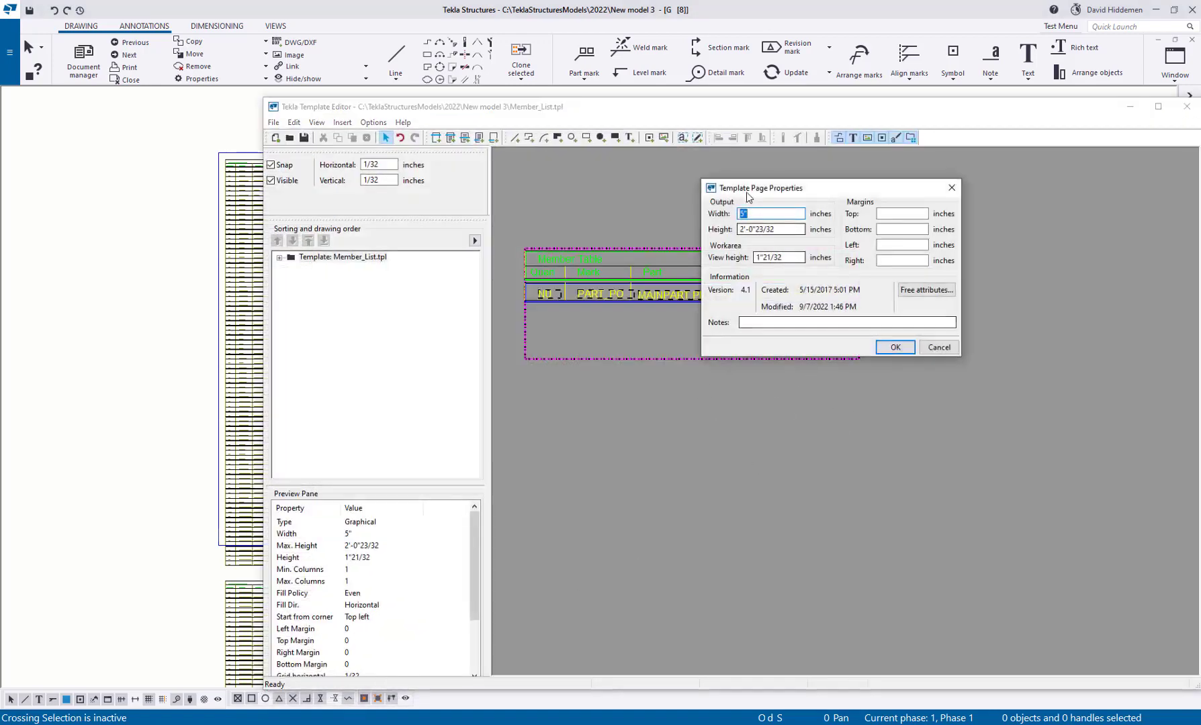
pyautogui.moveTo(746, 192); pyautogui.dragTo(927, 197)
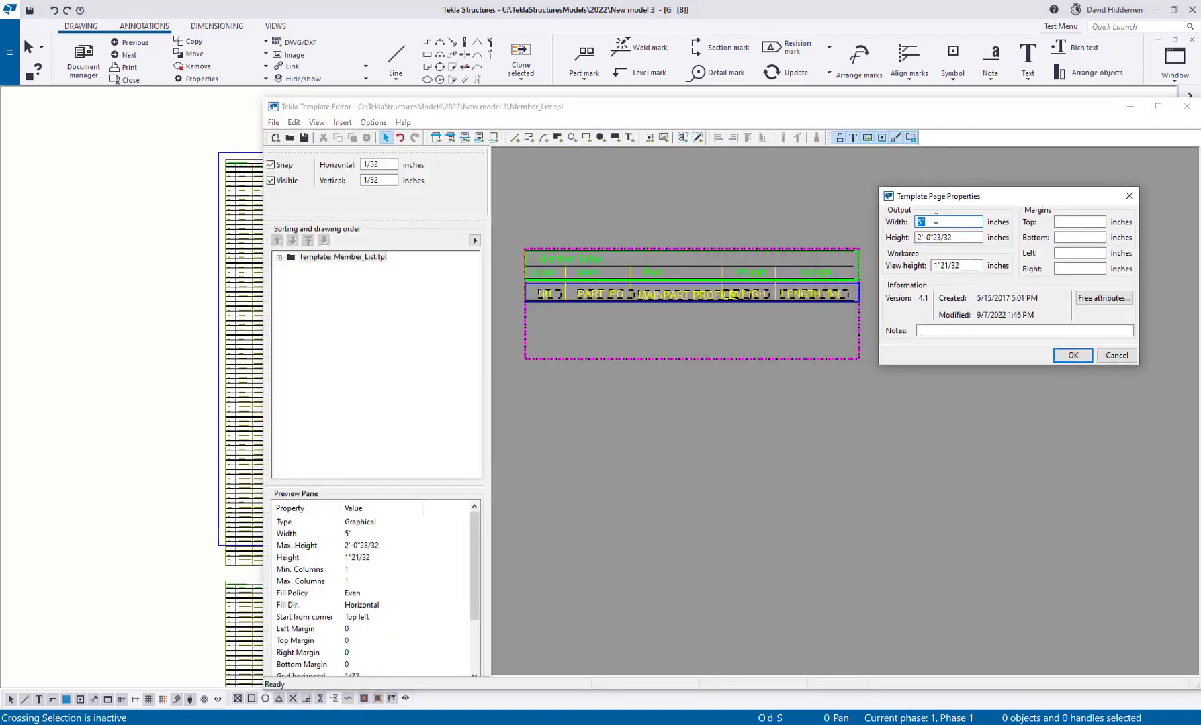
pyautogui.press('Tab')
pyautogui.hotkey('shift', 'Tab')
pyautogui.moveTo(978, 237); pyautogui.dragTo(904, 238)
pyautogui.click(960, 237)
pyautogui.moveTo(967, 238); pyautogui.dragTo(921, 241)
pyautogui.click(178, 243)
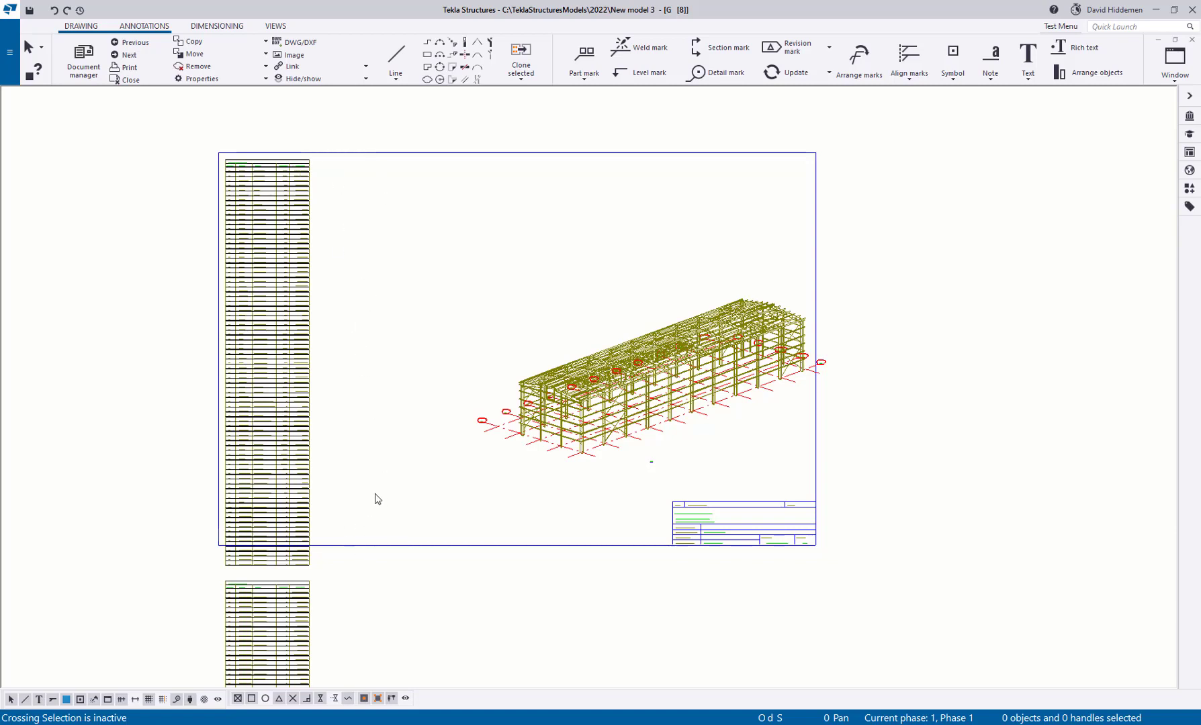
pyautogui.moveTo(375, 498)
pyautogui.mouseDown(button='middle')
pyautogui.moveTo(356, 337)
pyautogui.moveTo(306, 281)
pyautogui.mouseUp(button='middle')
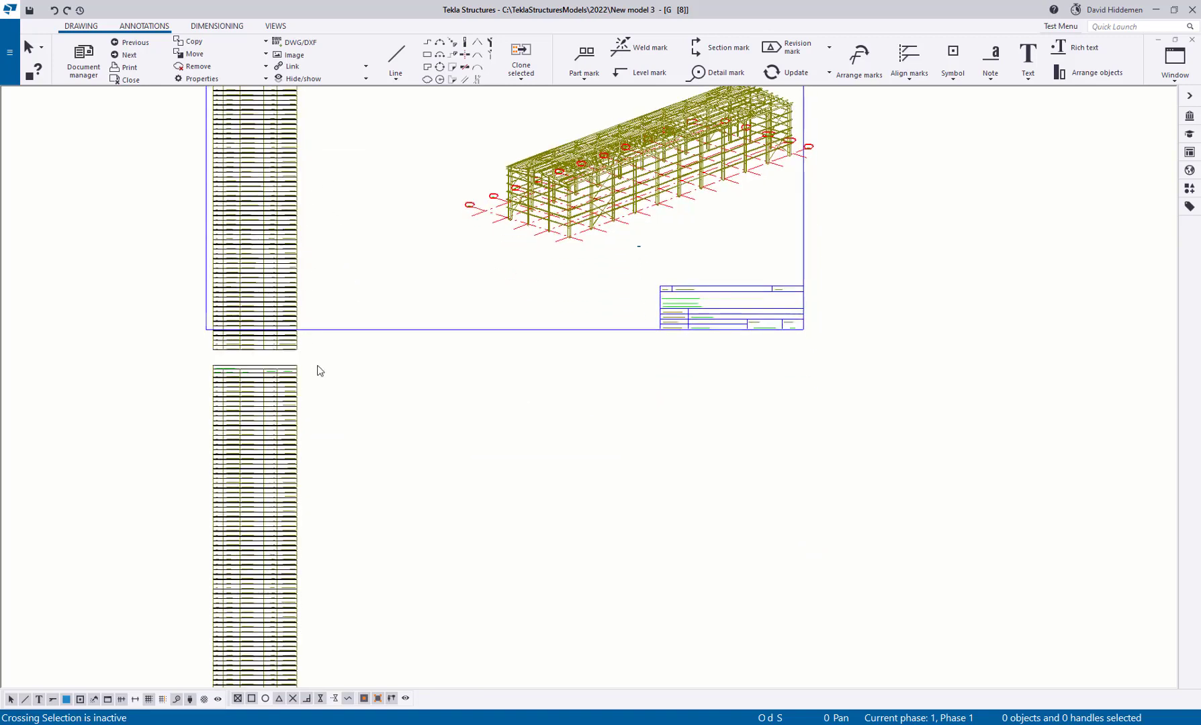
pyautogui.moveTo(319, 370)
pyautogui.mouseDown(button='middle')
pyautogui.moveTo(278, 236)
pyautogui.moveTo(300, 195)
pyautogui.mouseUp(button='middle')
pyautogui.moveTo(361, 306); pyautogui.dragTo(367, 162, button='middle')
pyautogui.moveTo(357, 356); pyautogui.dragTo(350, 246, button='middle')
pyautogui.scroll(-3, 367, 281)
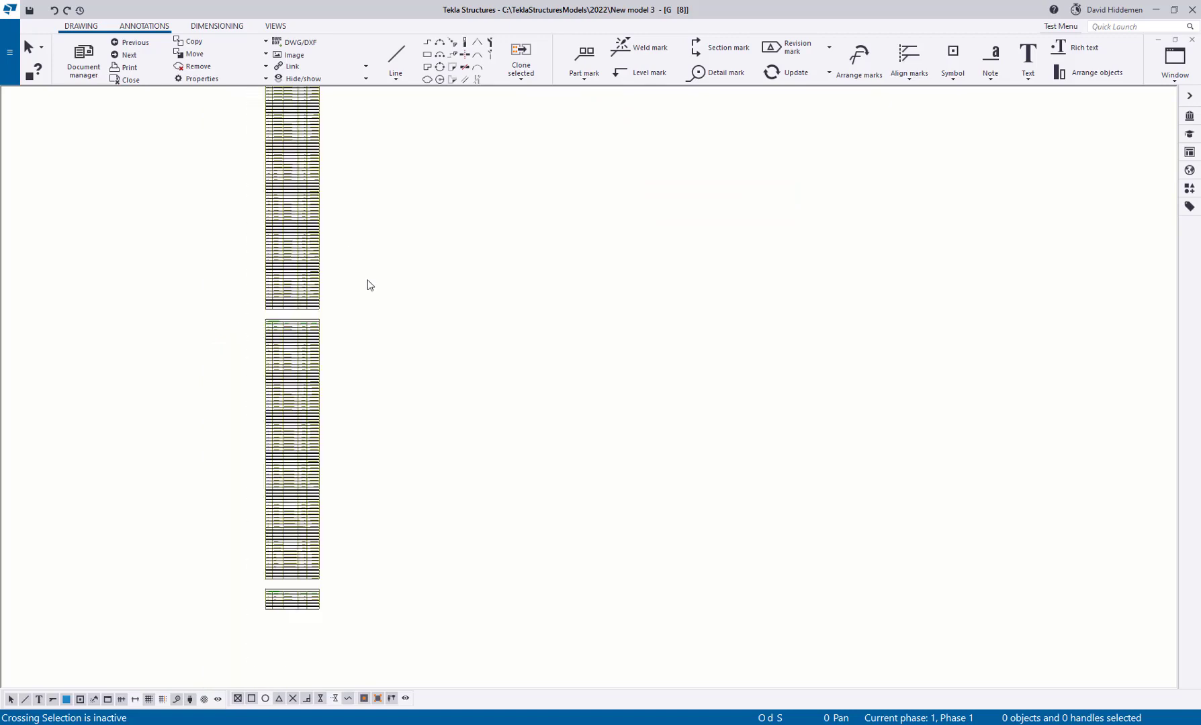
pyautogui.moveTo(328, 202); pyautogui.dragTo(323, 299, button='middle')
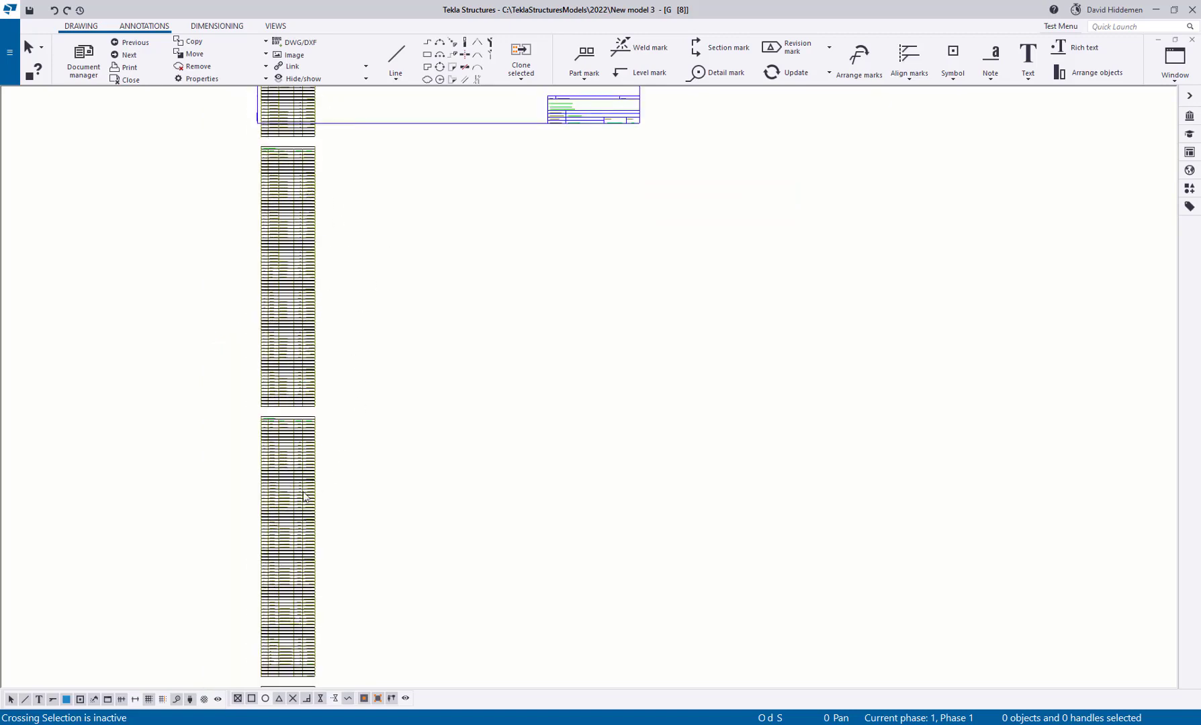
pyautogui.scroll(-1, 378, 456)
pyautogui.moveTo(376, 442); pyautogui.dragTo(366, 415, button='middle')
pyautogui.moveTo(387, 117); pyautogui.dragTo(417, 355, button='middle')
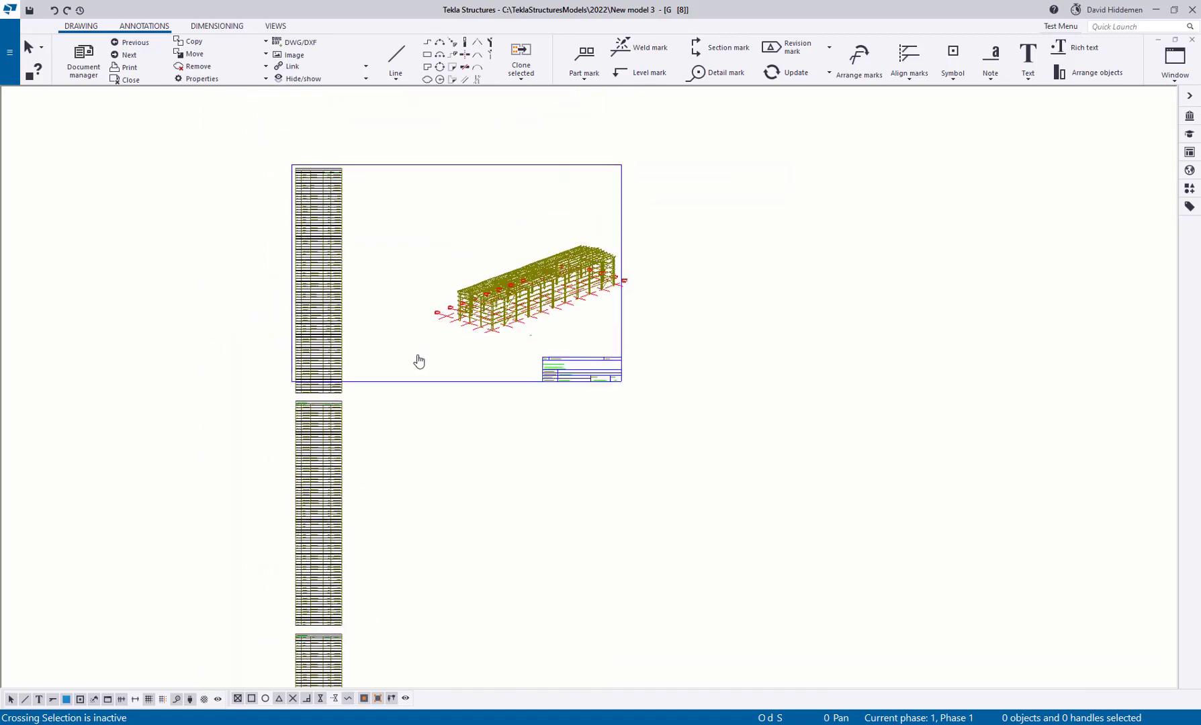
pyautogui.scroll(3, 415, 352)
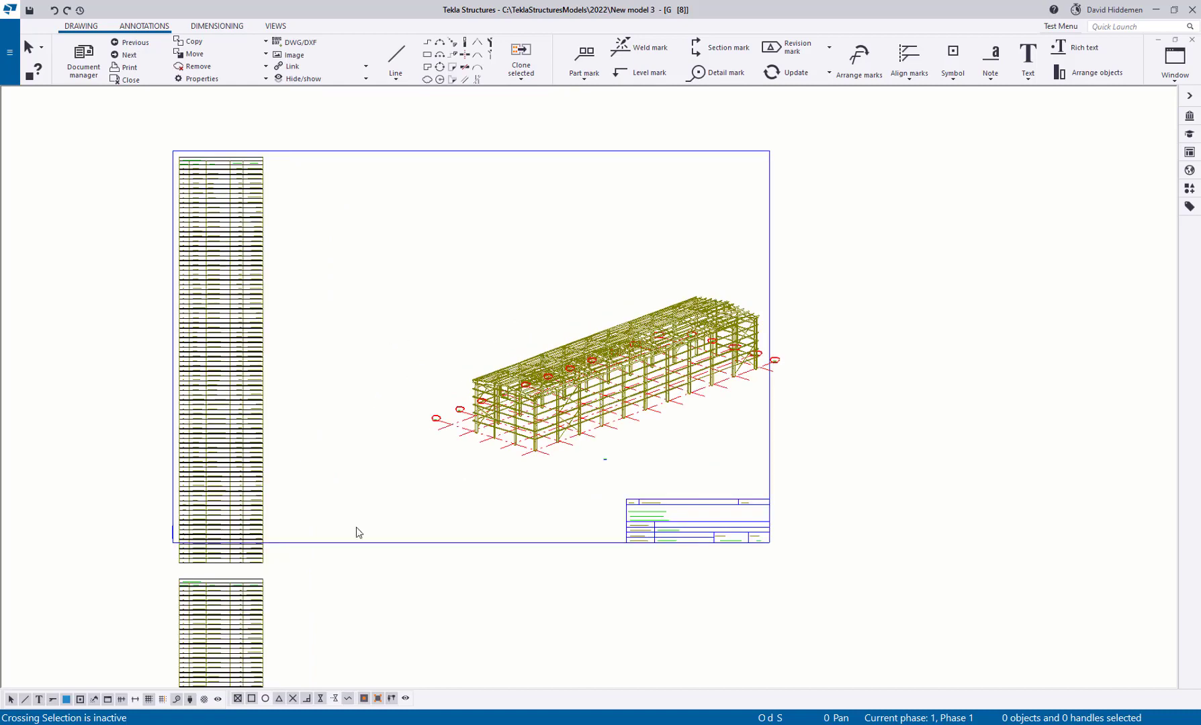
# Change the Member_List template page height to 1'-10" and confirm it.
pyautogui.moveTo(230, 720)
pyautogui.click(230, 679)
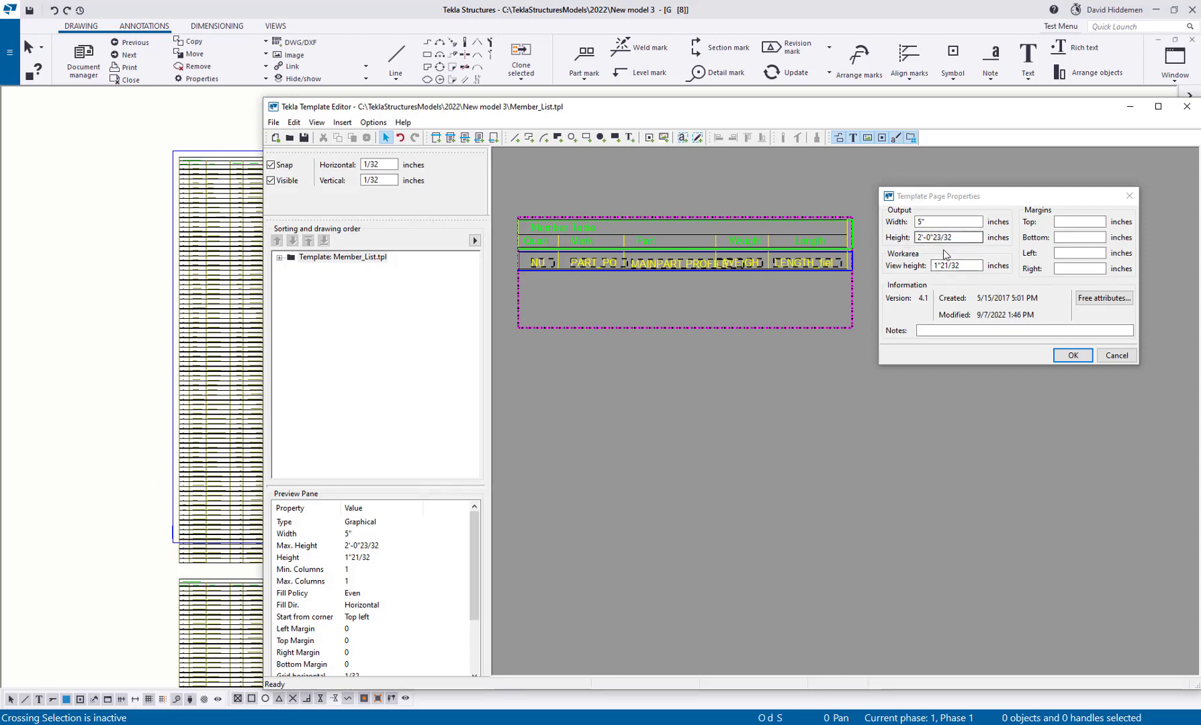
pyautogui.click(967, 239)
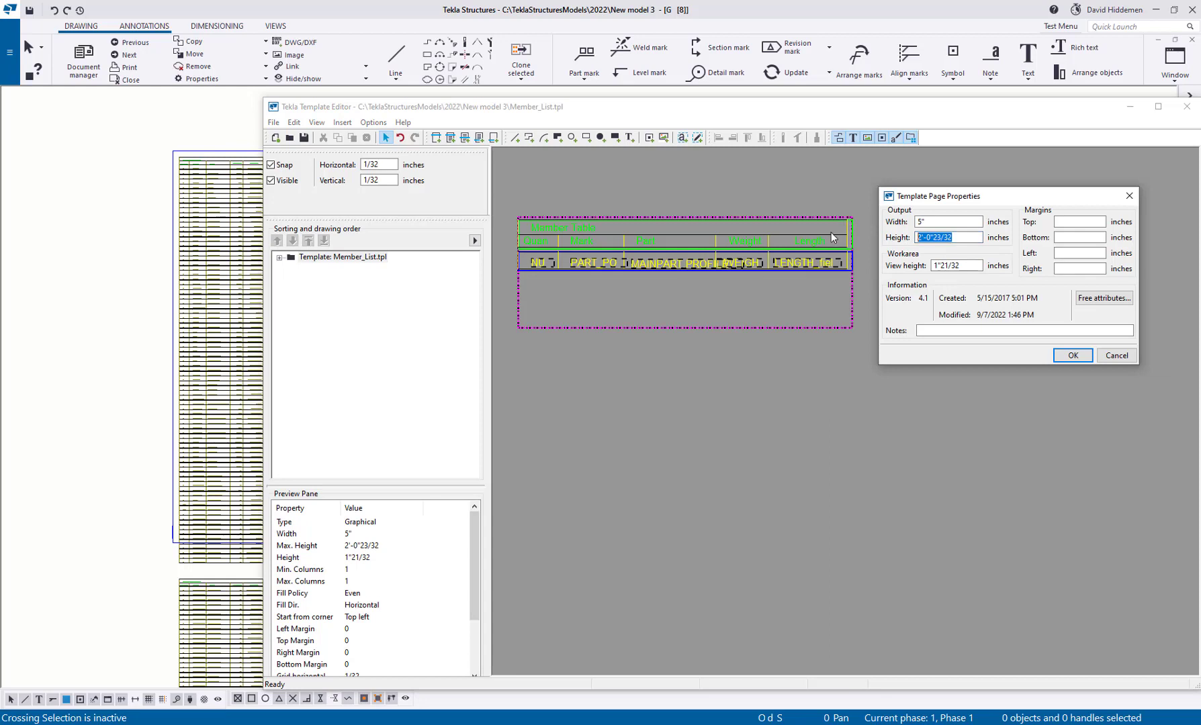
pyautogui.write('1-10')
pyautogui.click(1073, 356)
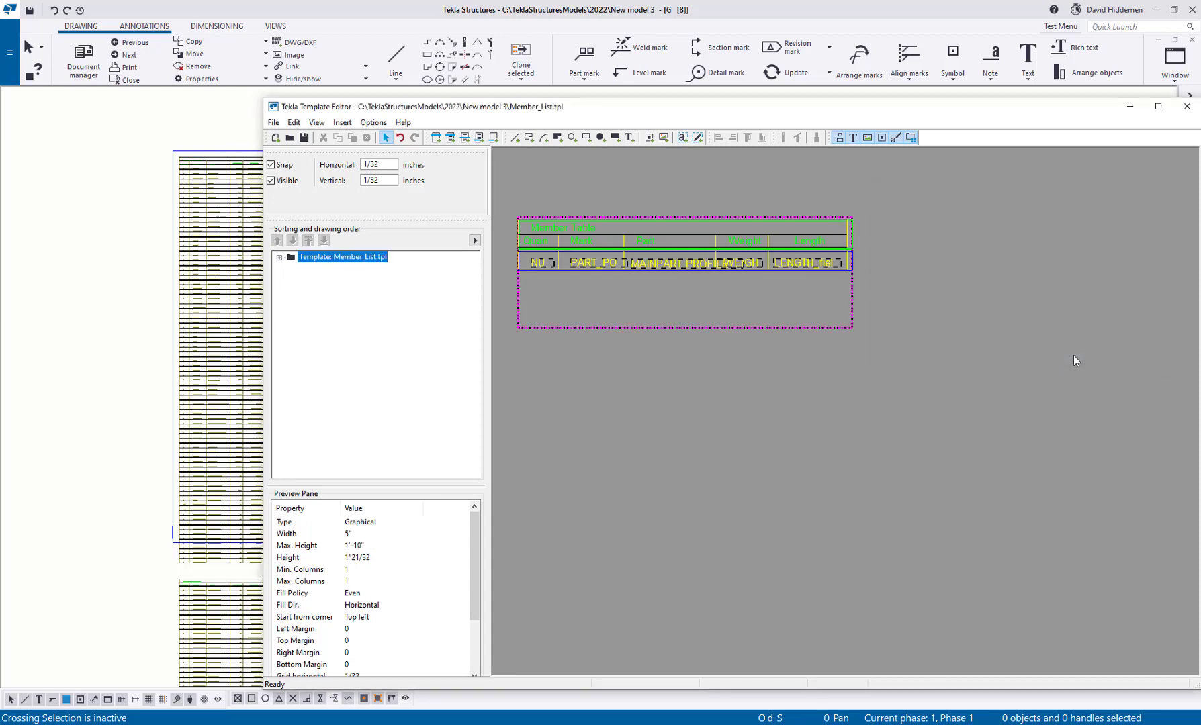
# Refresh the drawing's member list table from the updated template.
pyautogui.click(258, 238)
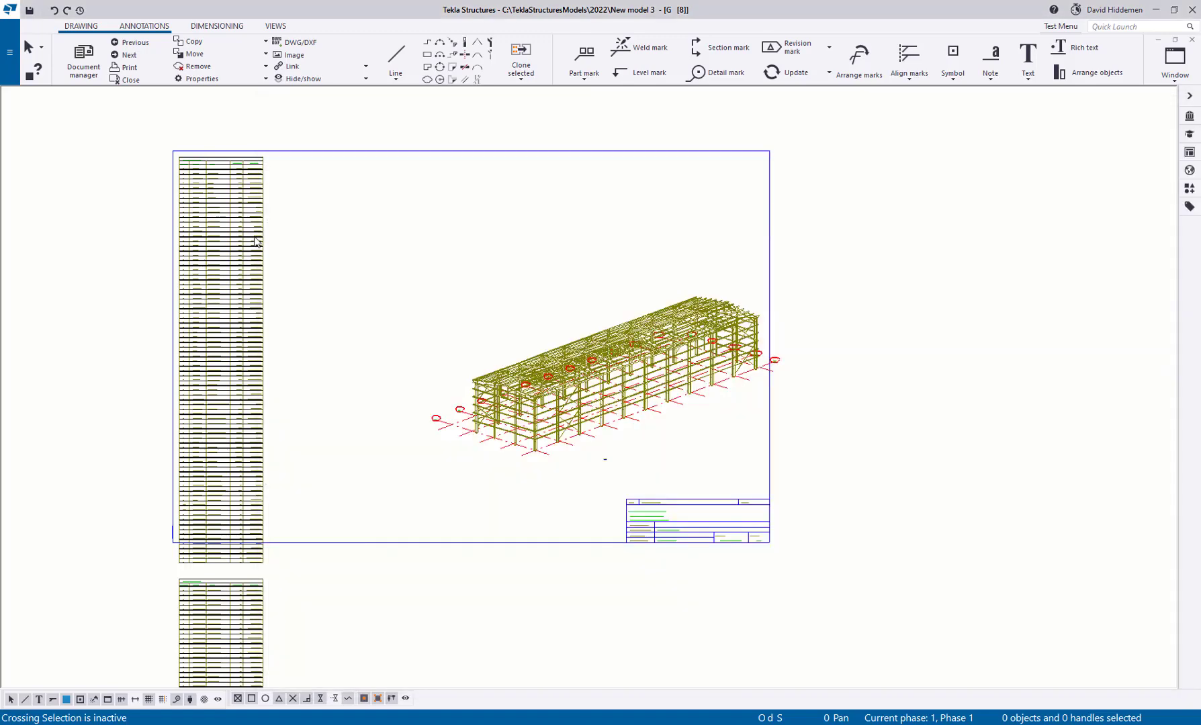
pyautogui.rightClick(257, 238)
pyautogui.click(307, 303)
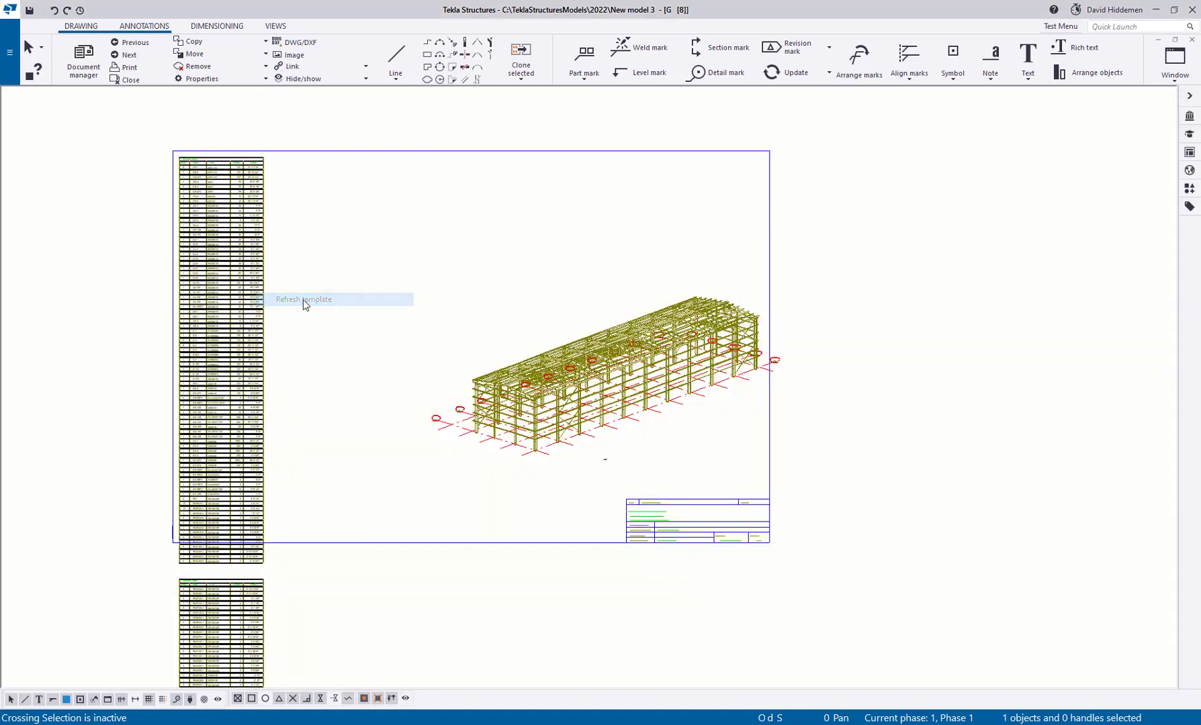
# Pan through the refreshed table to check its sections, each restarting with a Member Table header.
pyautogui.moveTo(323, 426); pyautogui.dragTo(364, 380, button='middle')
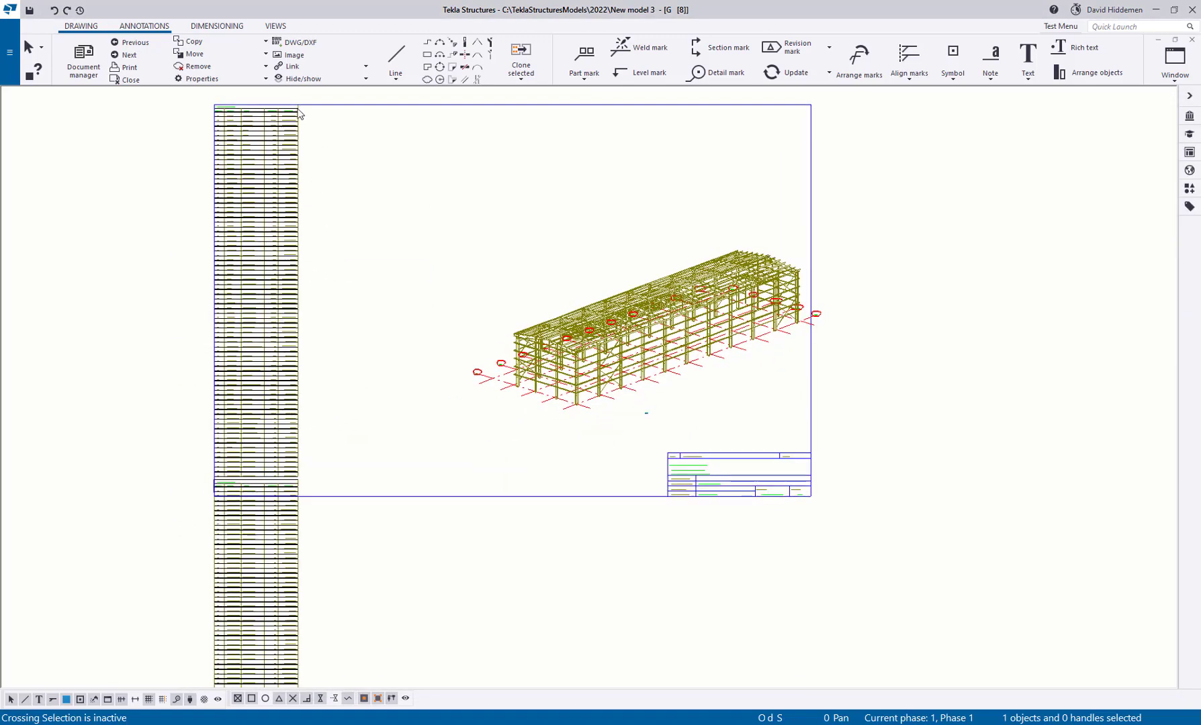
pyautogui.scroll(2, 303, 480)
pyautogui.scroll(4, 303, 483)
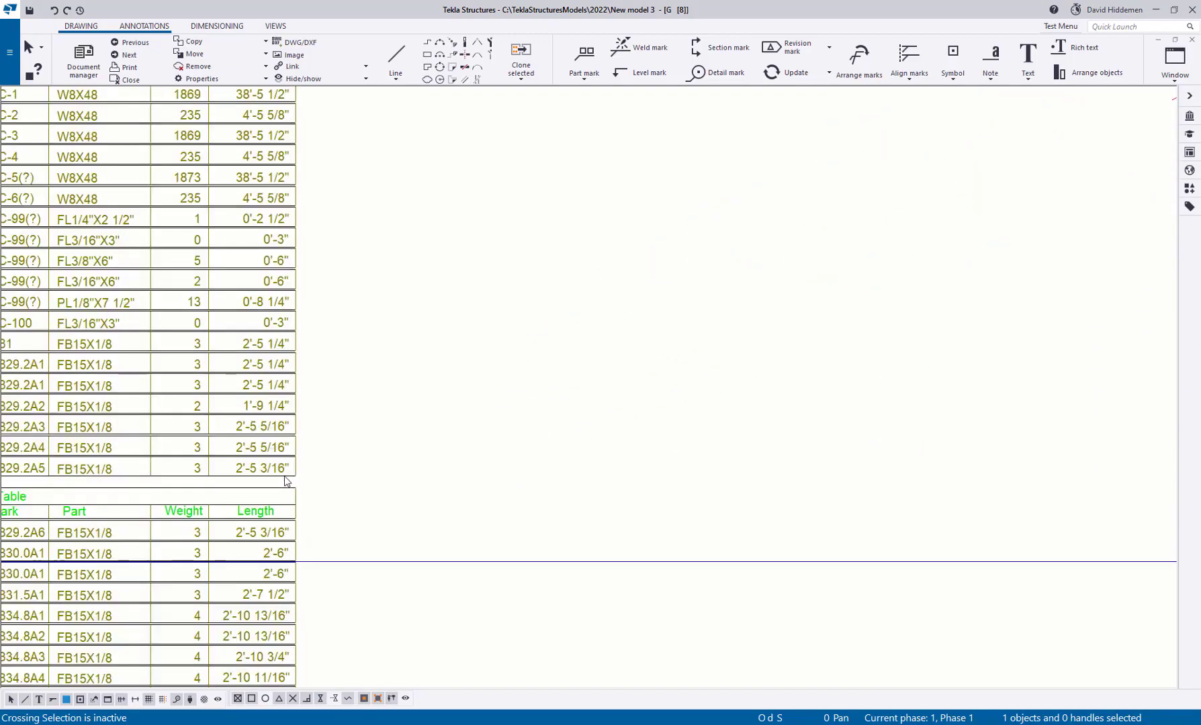
pyautogui.scroll(-2, 286, 482)
pyautogui.moveTo(223, 562); pyautogui.dragTo(309, 395, button='middle')
pyautogui.scroll(-1, 309, 395)
pyautogui.scroll(-1, 341, 384)
pyautogui.moveTo(350, 540)
pyautogui.mouseDown(button='middle')
pyautogui.moveTo(350, 257)
pyautogui.moveTo(345, 419)
pyautogui.mouseUp(button='middle')
pyautogui.scroll(-1, 350, 258)
pyautogui.scroll(-2, 352, 260)
pyautogui.moveTo(388, 278); pyautogui.dragTo(380, 546, button='middle')
pyautogui.moveTo(373, 392); pyautogui.dragTo(356, 513, button='middle')
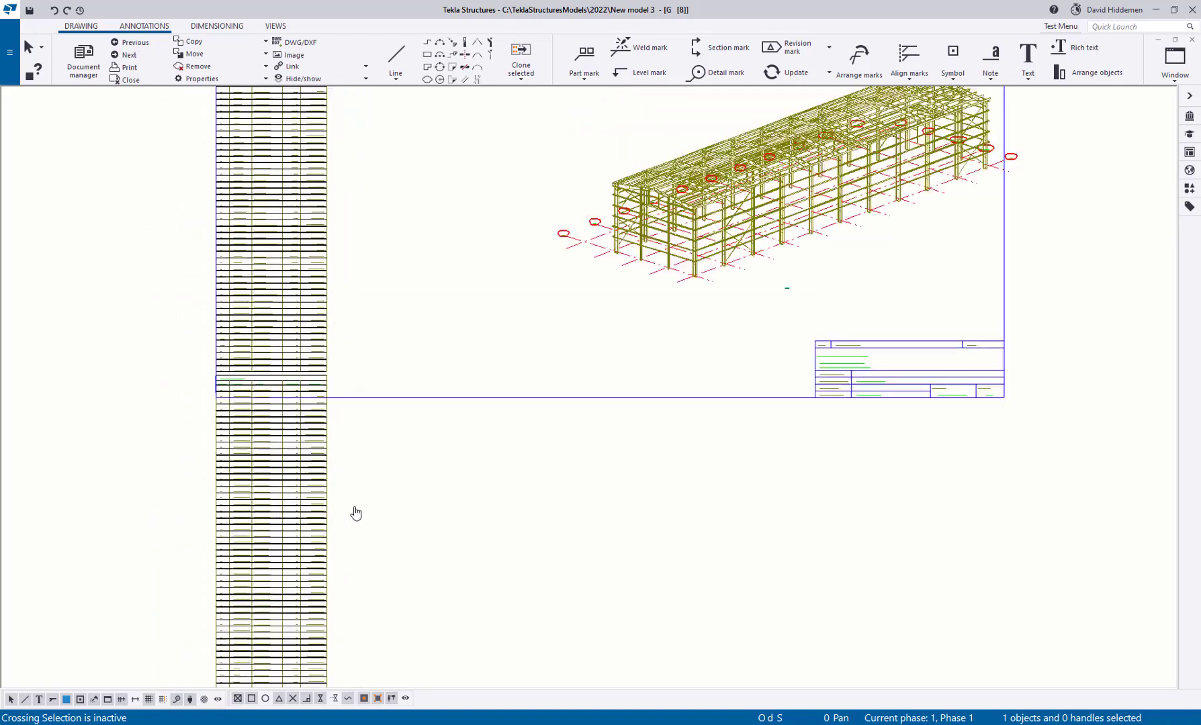
pyautogui.scroll(4, 356, 513)
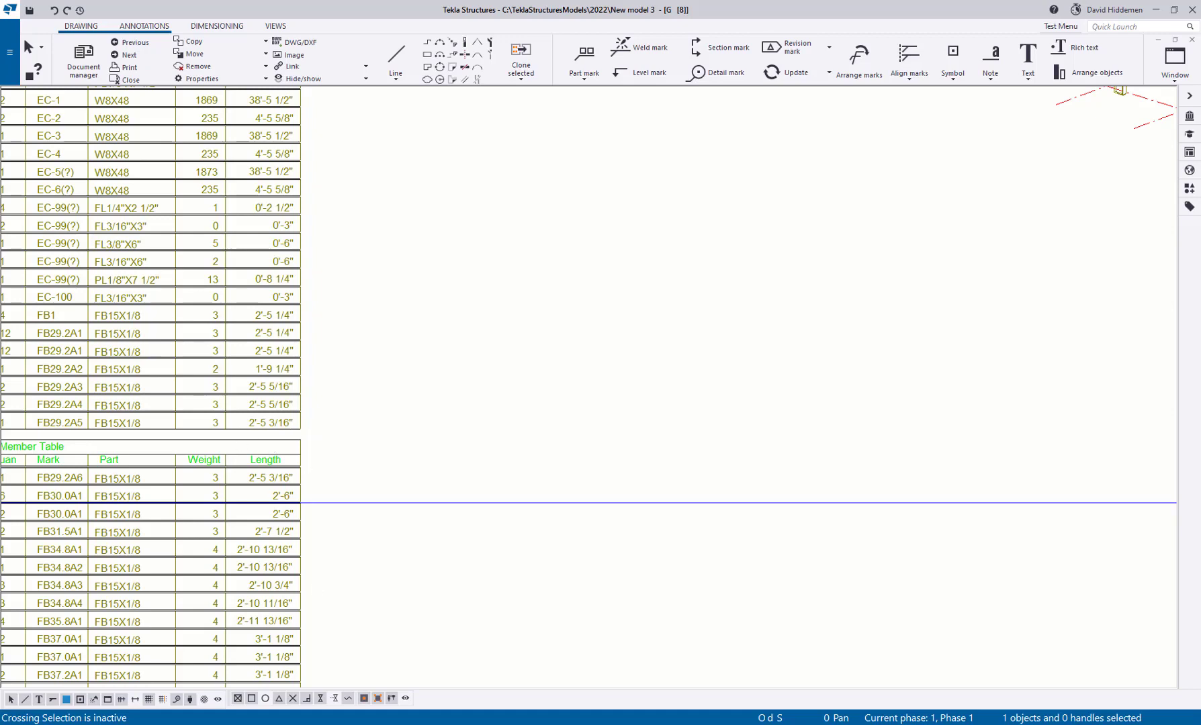
# Set the Member_List template height to 1'-10"1/2 and save the template.
pyautogui.hotkey('alt', 'Tab')
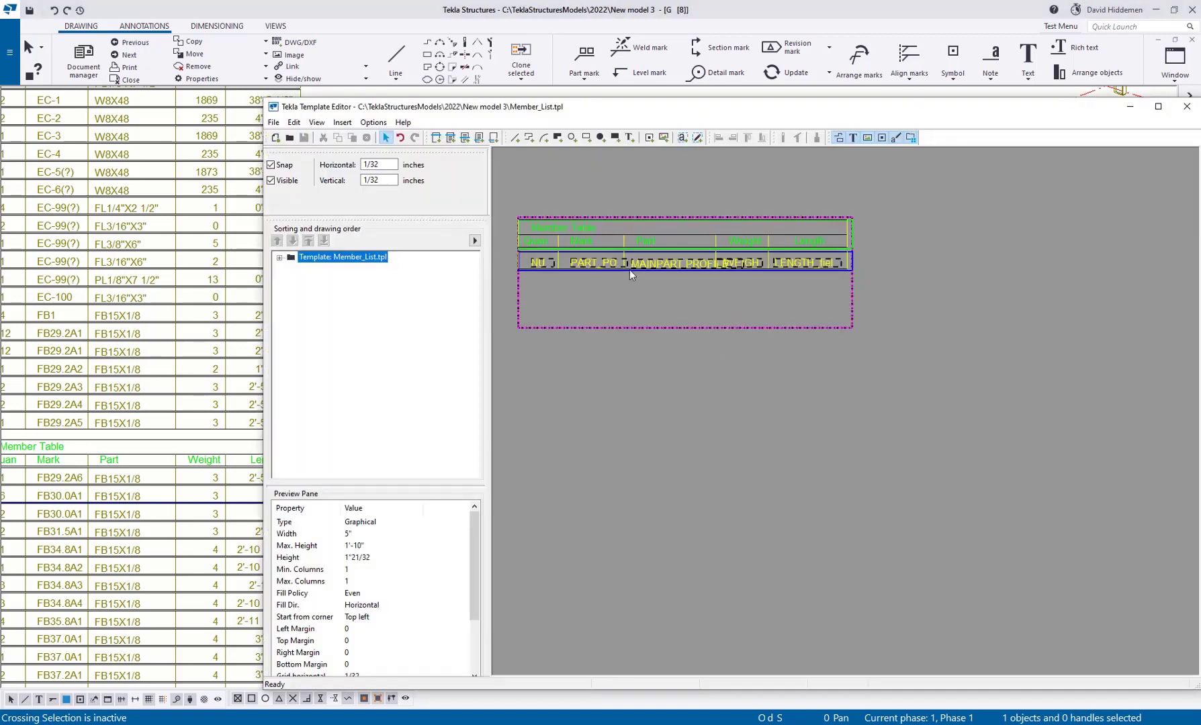
pyautogui.doubleClick(949, 318)
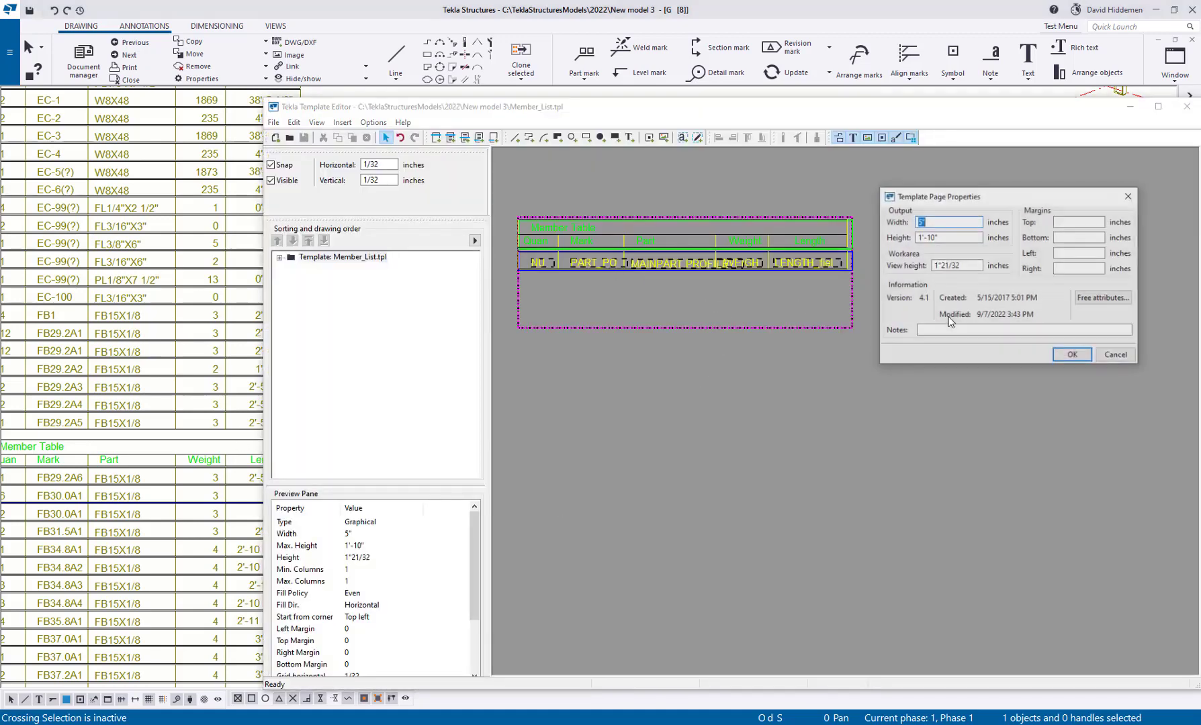
pyautogui.click(948, 238)
pyautogui.write('1/32')
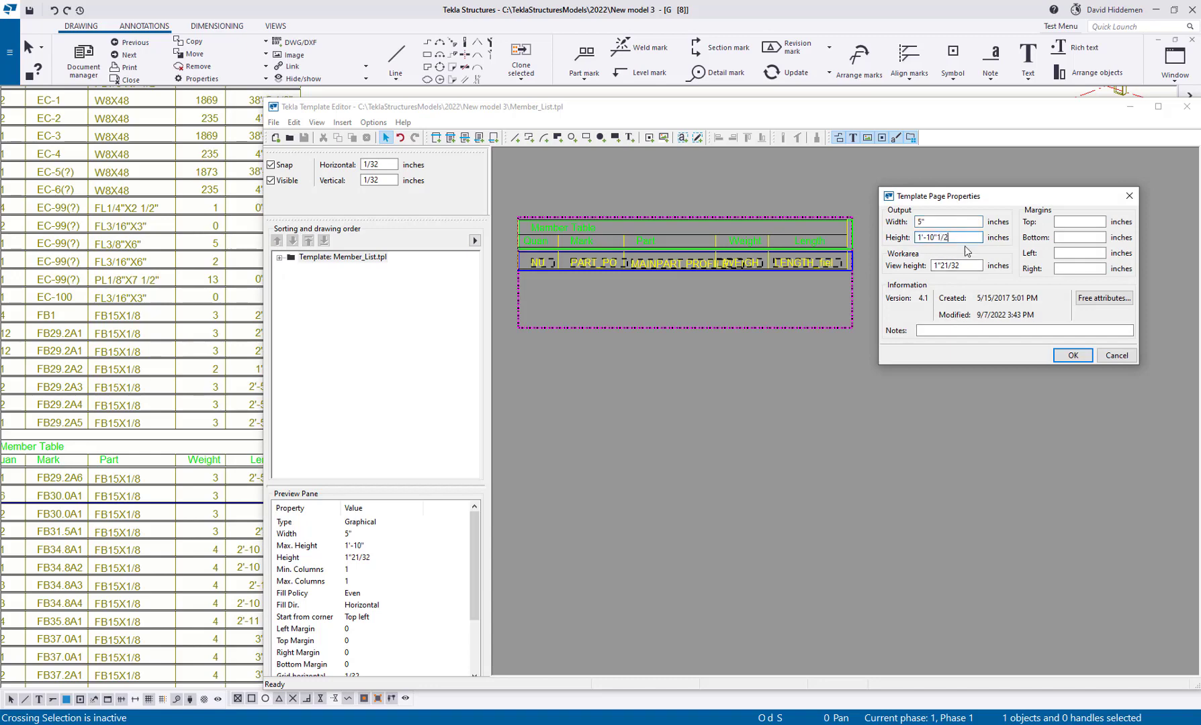
pyautogui.click(1073, 355)
pyautogui.click(305, 138)
# Refresh the drawing's member table from the saved template and scroll to check it.
pyautogui.click(223, 225)
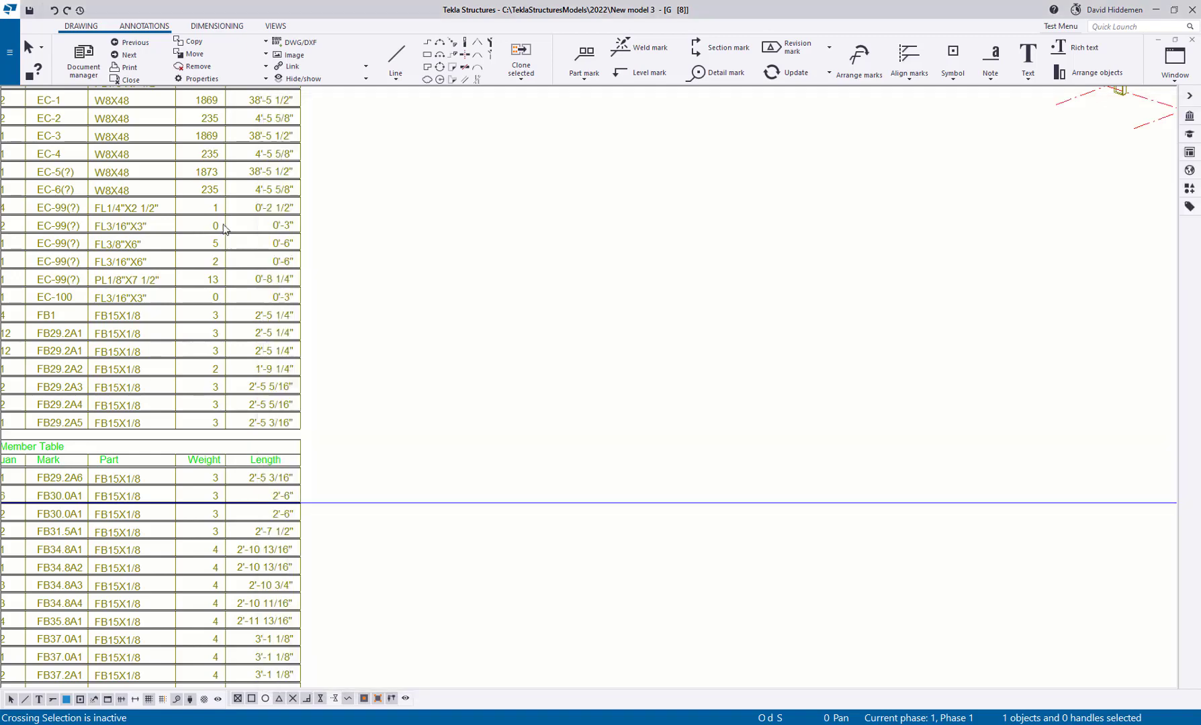
pyautogui.rightClick(227, 211)
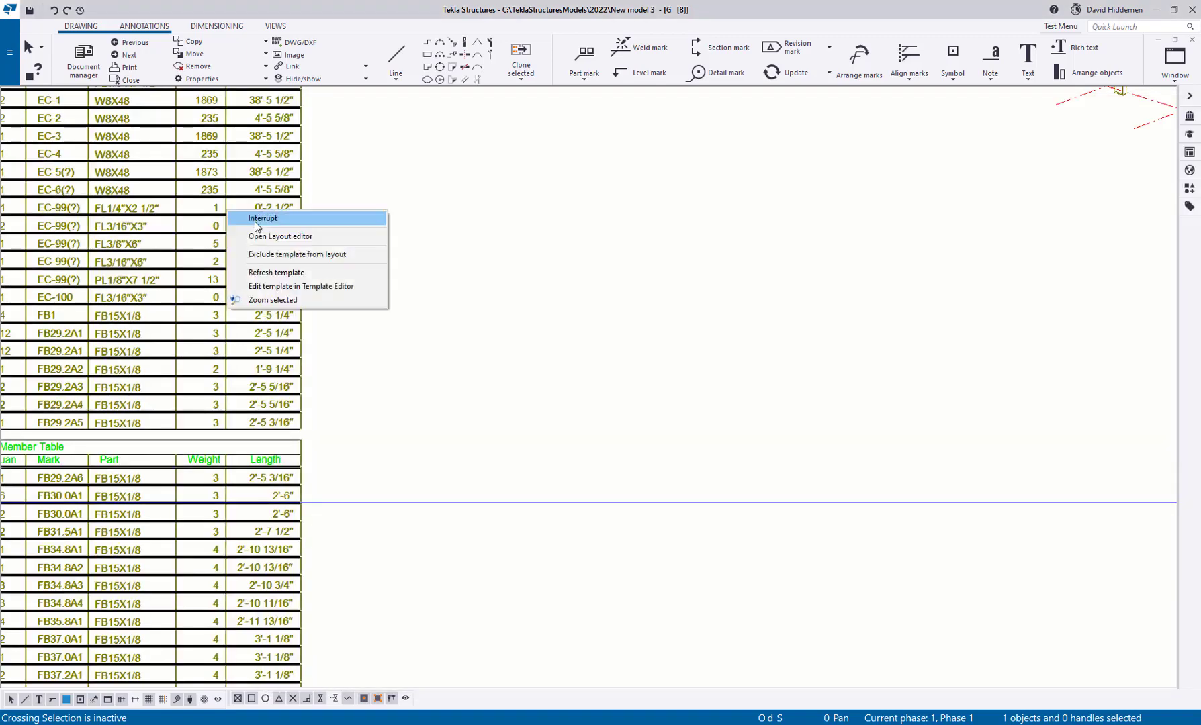
pyautogui.click(276, 272)
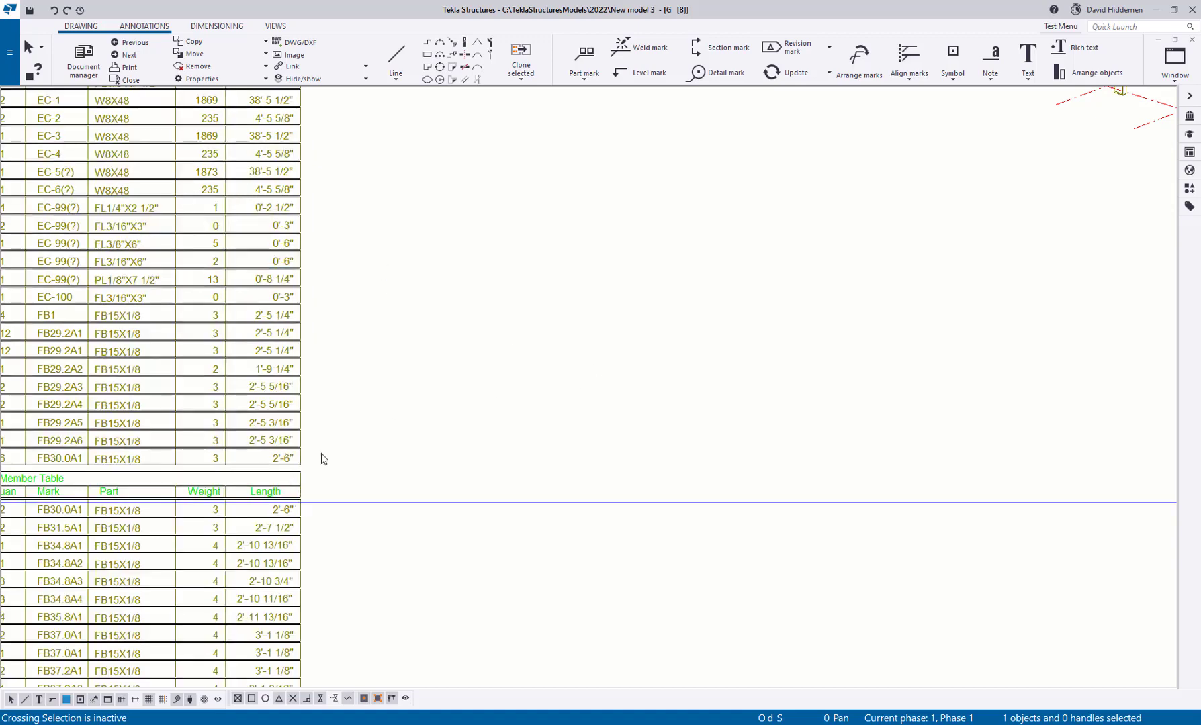
pyautogui.scroll(-1, 239, 474)
pyautogui.scroll(-1, 237, 473)
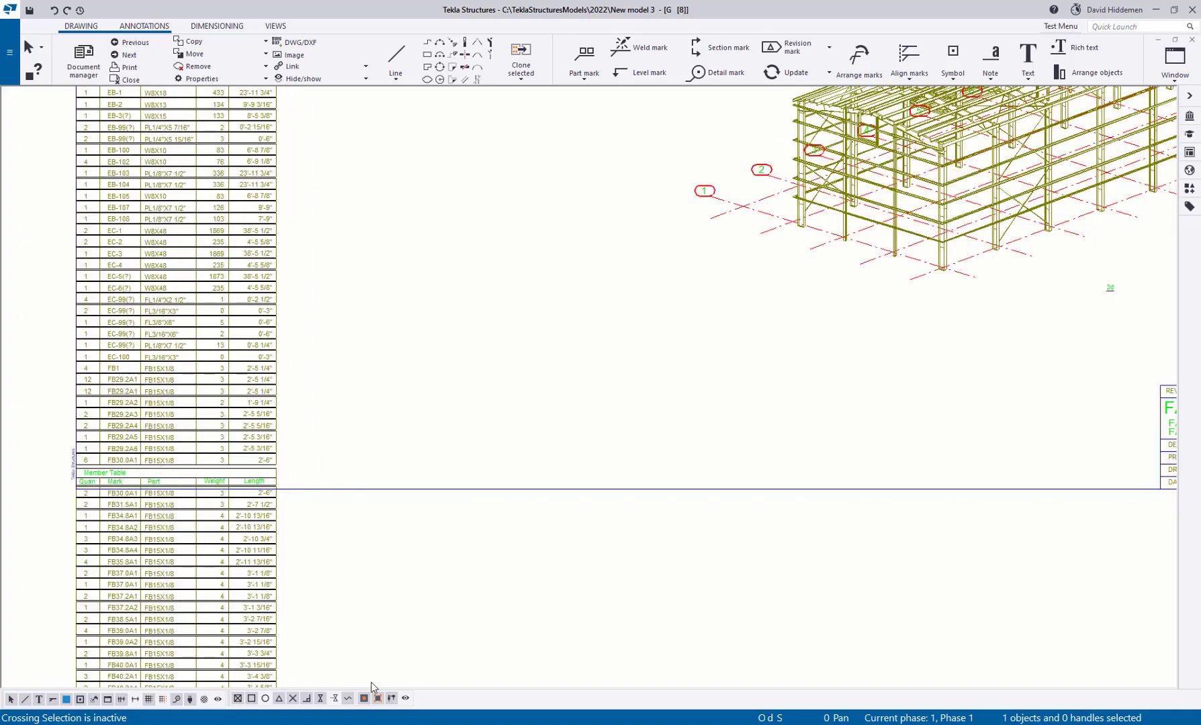
# Bring the Template Editor back, zoom out to recentre the template, and open its page properties.
pyautogui.click(252, 724)
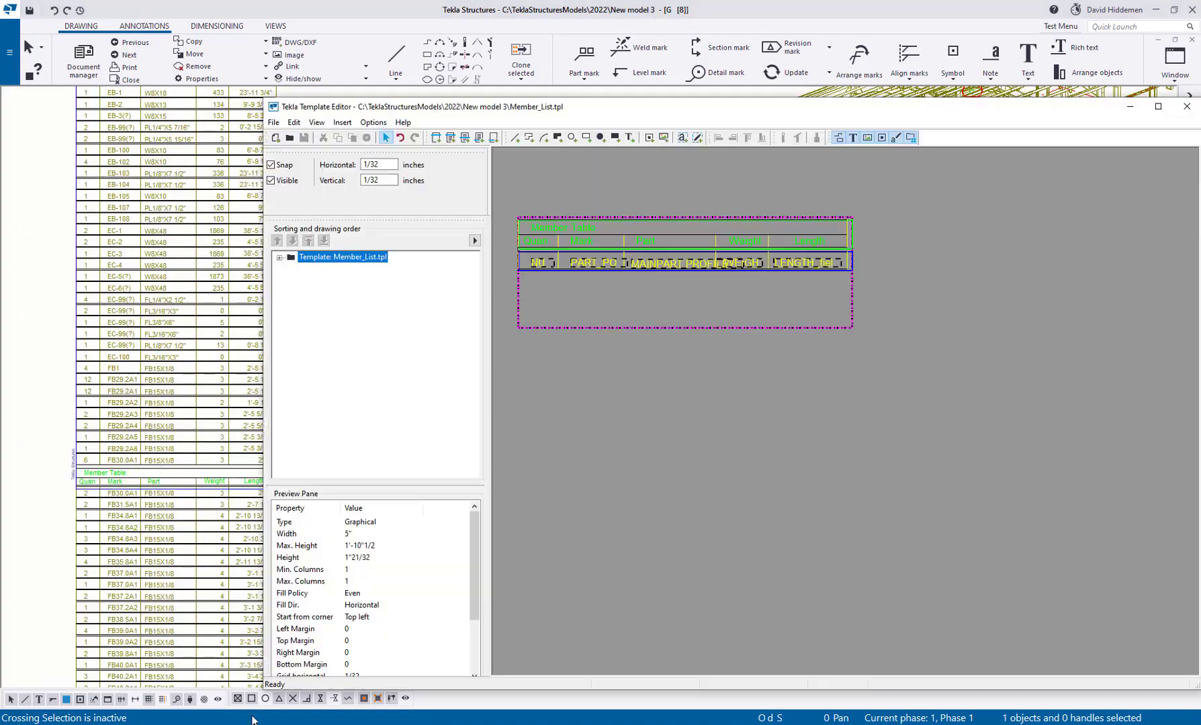
pyautogui.scroll(-4, 666, 222)
pyautogui.moveTo(668, 237); pyautogui.dragTo(685, 338, button='middle')
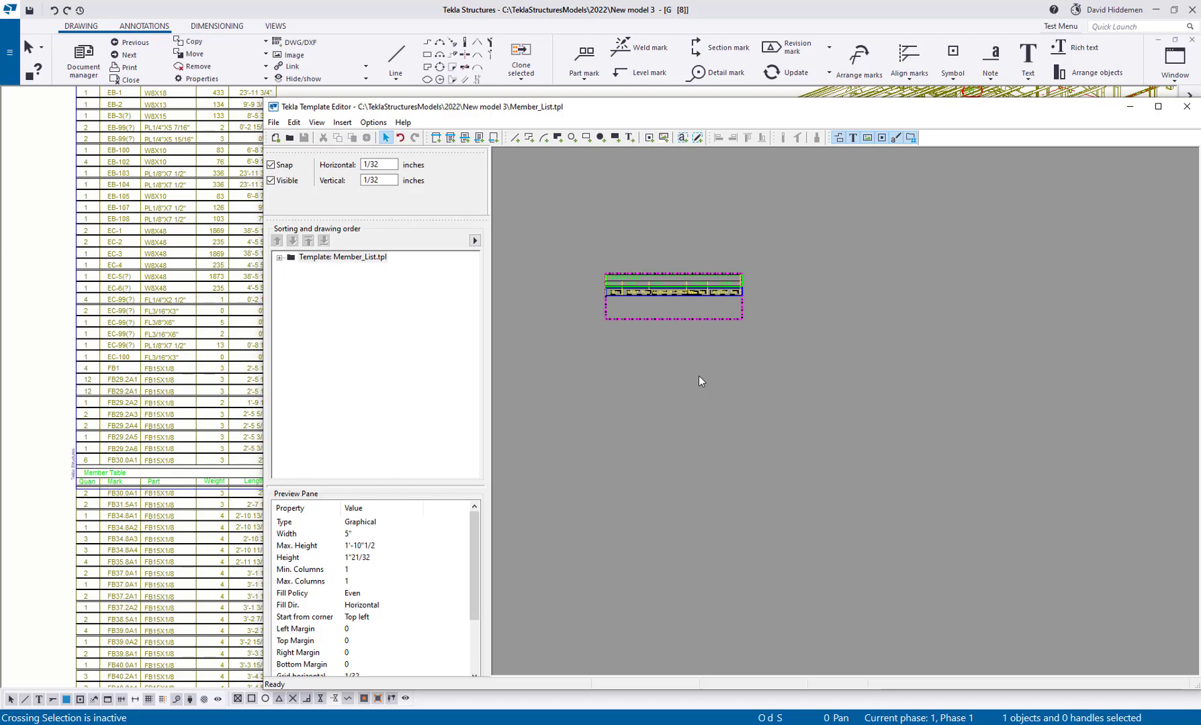
pyautogui.doubleClick(713, 351)
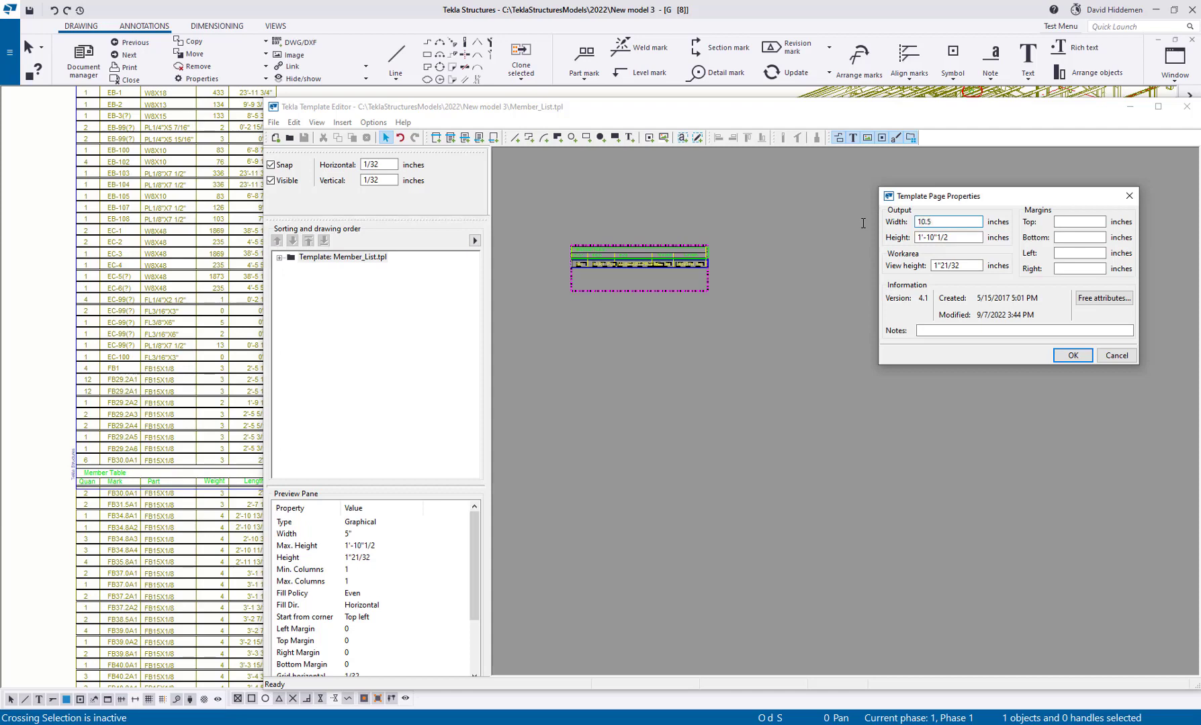
# Apply the 10 1/2 inch template width and zoom back in on the canvas.
pyautogui.click(1073, 355)
pyautogui.scroll(1, 651, 264)
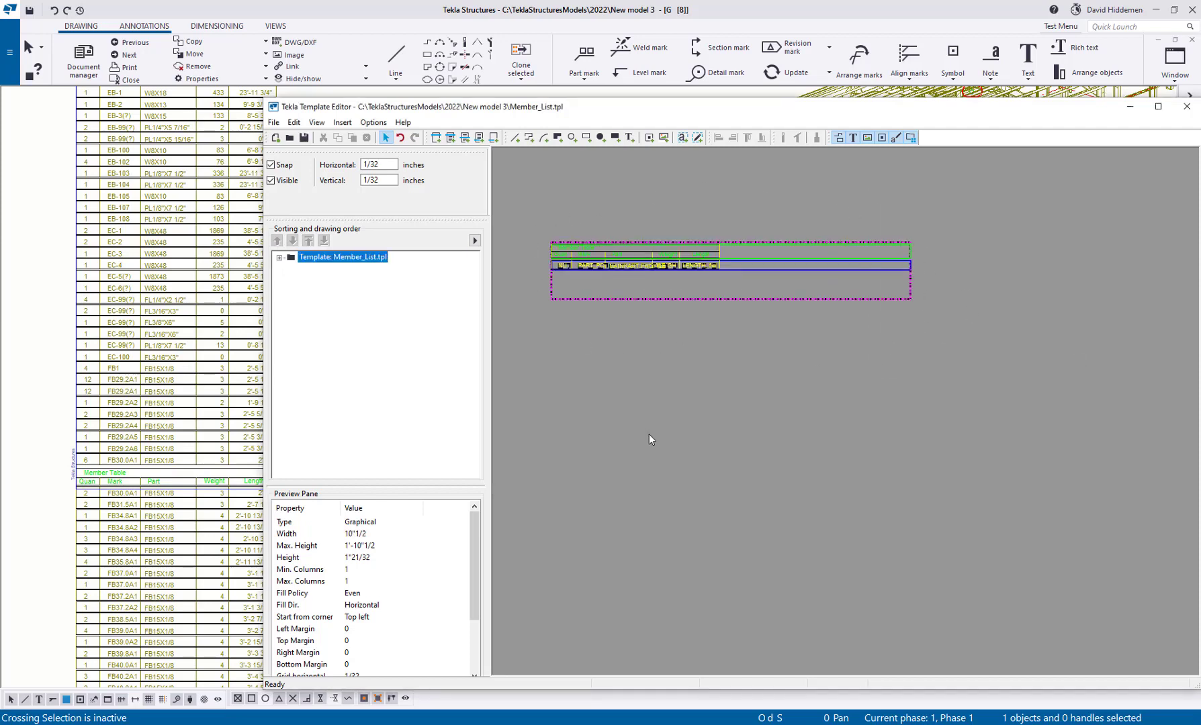
pyautogui.scroll(2, 649, 433)
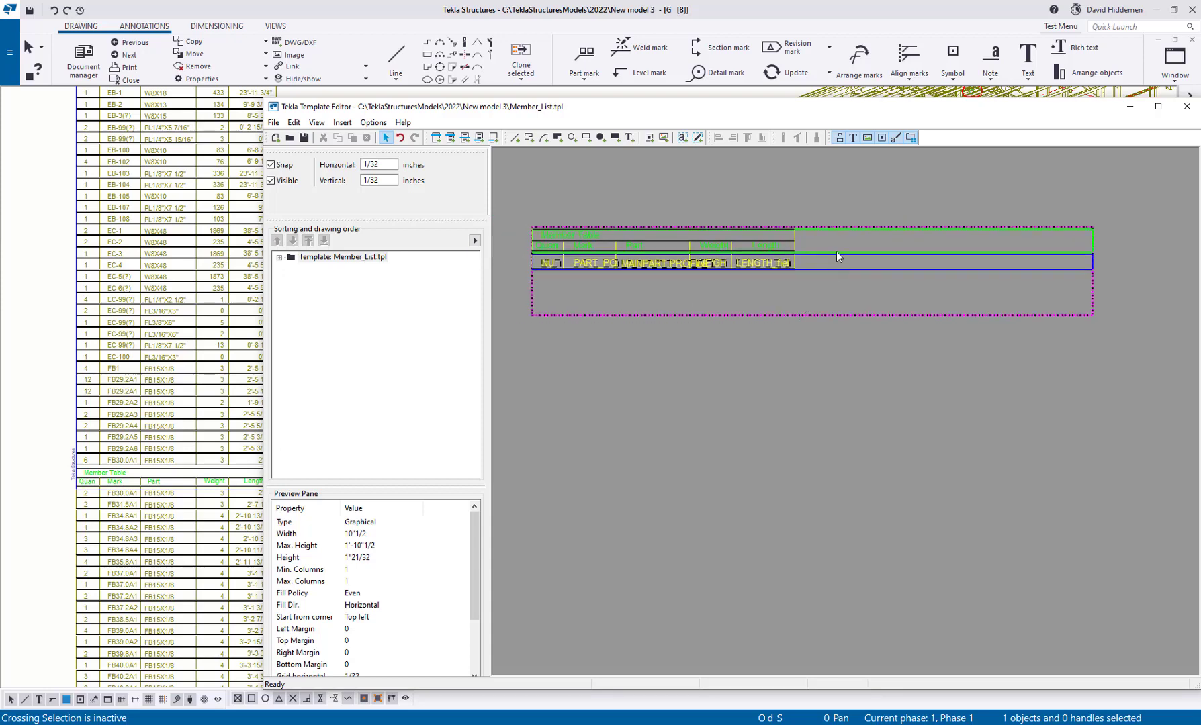
# Enable Use columns on the page header and the PART row.
pyautogui.doubleClick(831, 252)
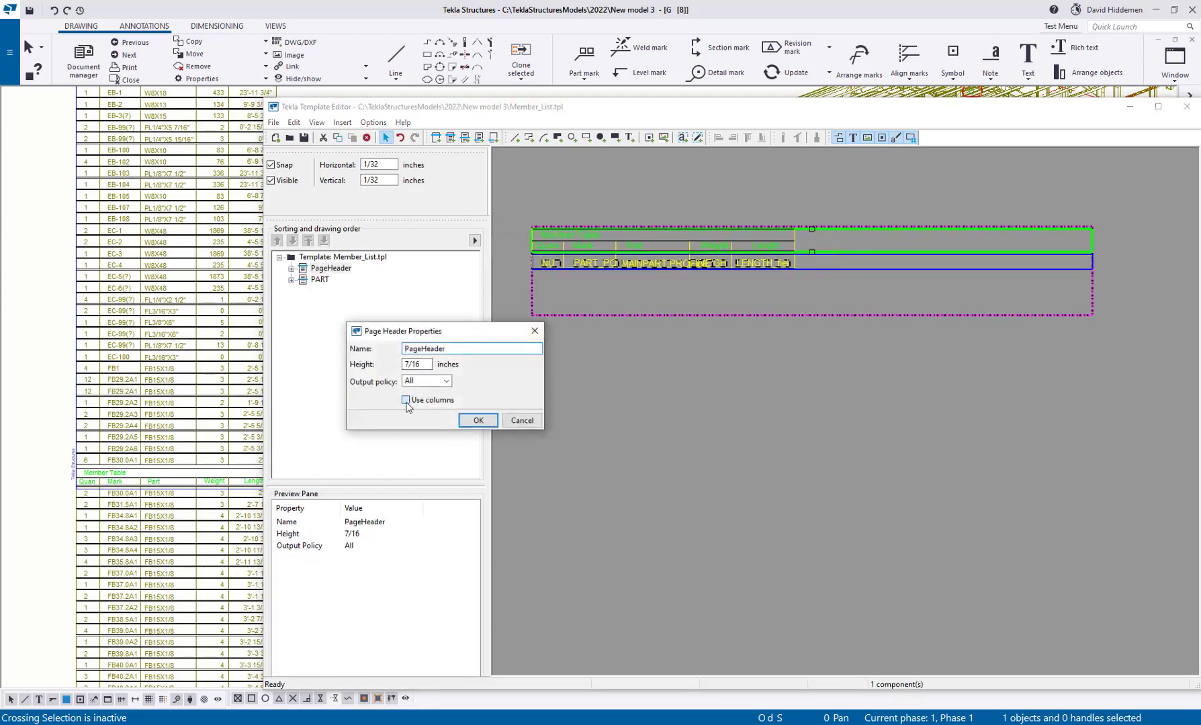
pyautogui.click(476, 421)
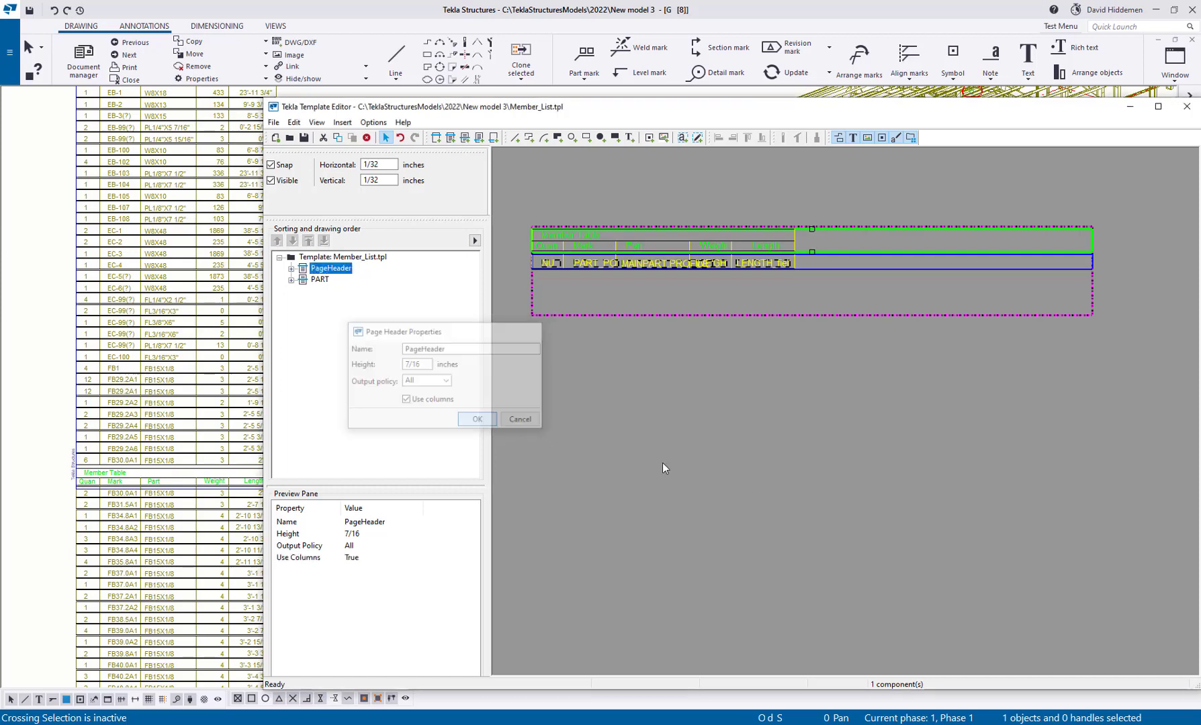
pyautogui.click(830, 268)
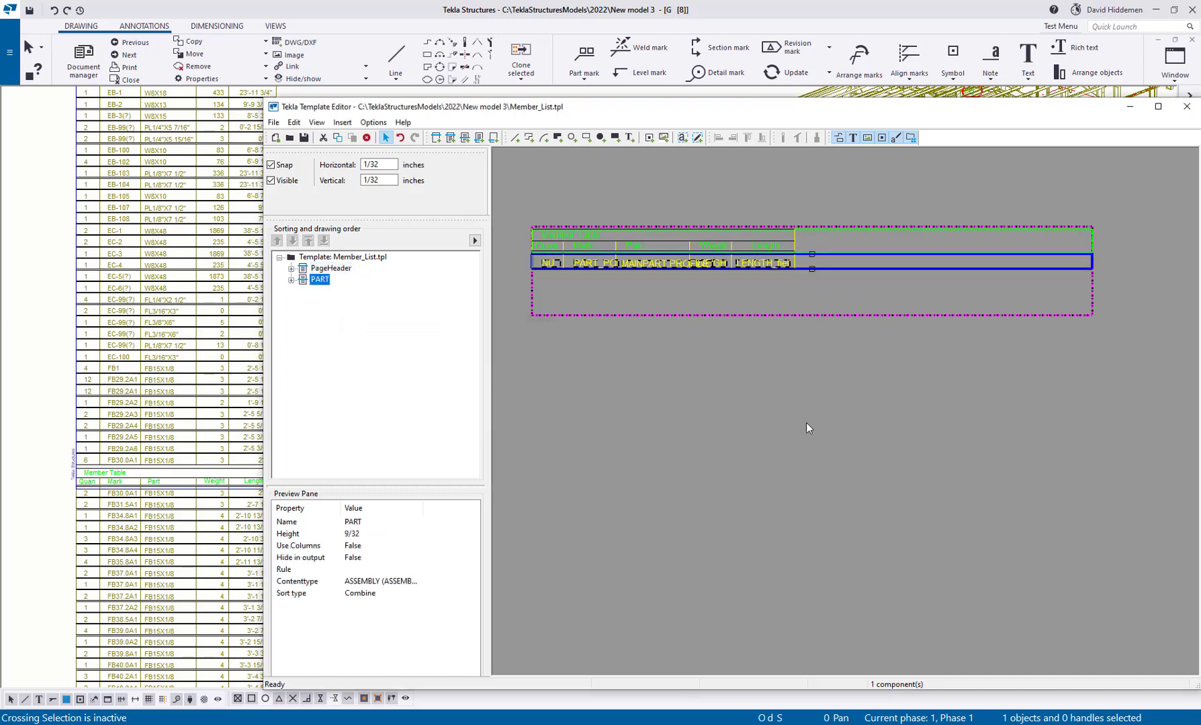
pyautogui.doubleClick(852, 265)
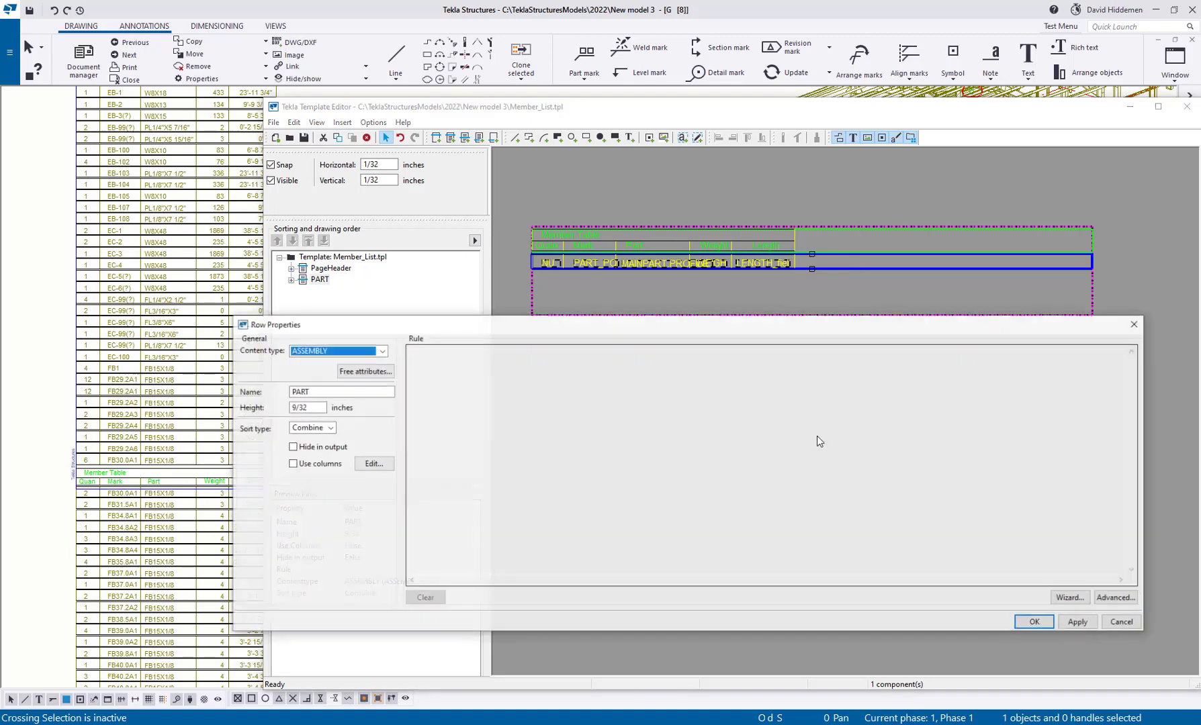
pyautogui.click(292, 465)
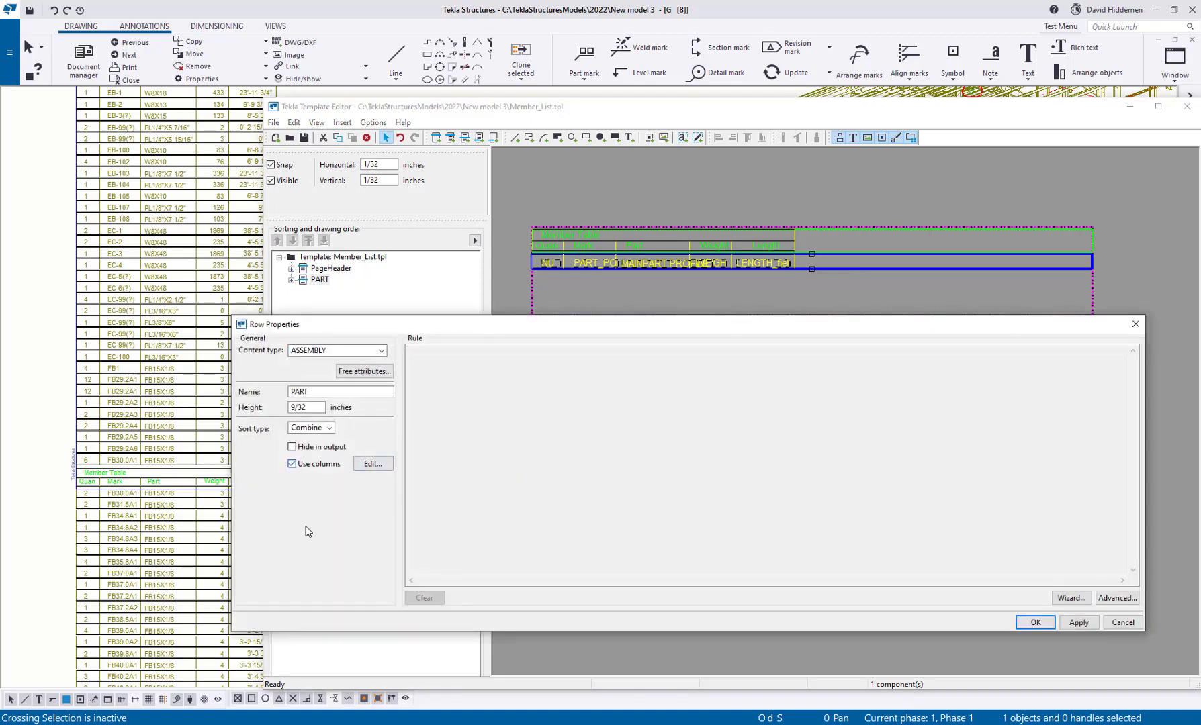
# Limit the PART row to a maximum of 2 columns and save the template.
pyautogui.click(375, 464)
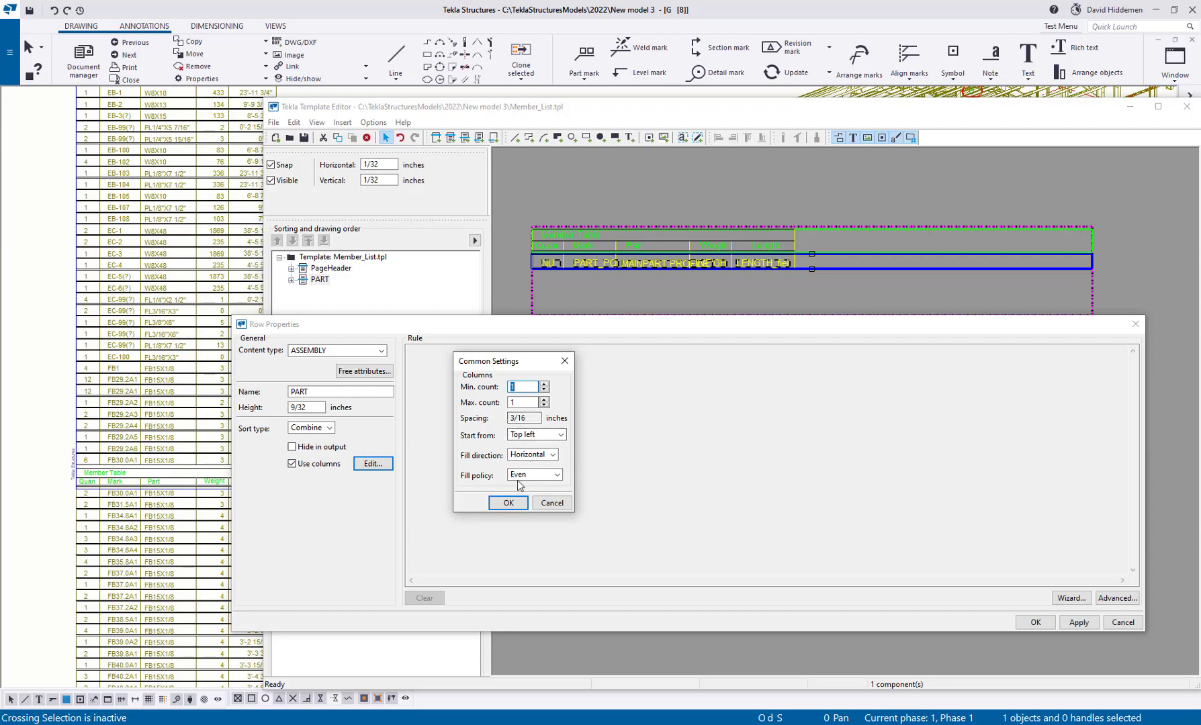
pyautogui.press('Tab')
pyautogui.write('2')
pyautogui.click(508, 503)
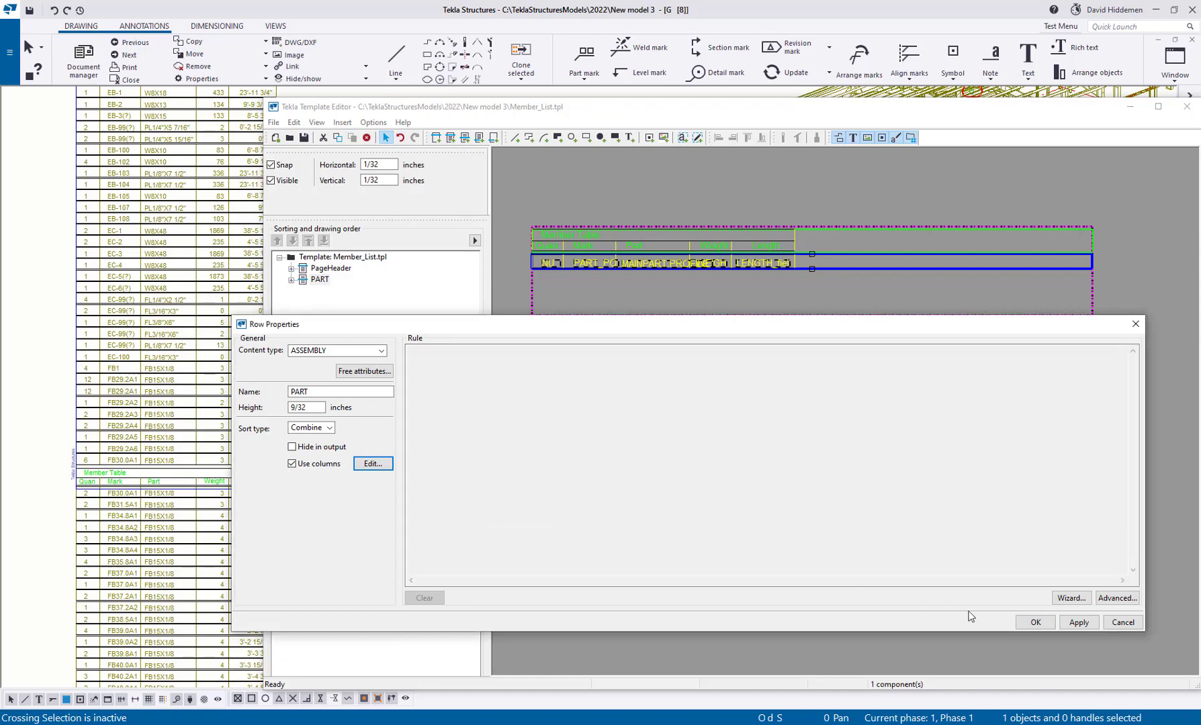
pyautogui.click(1024, 628)
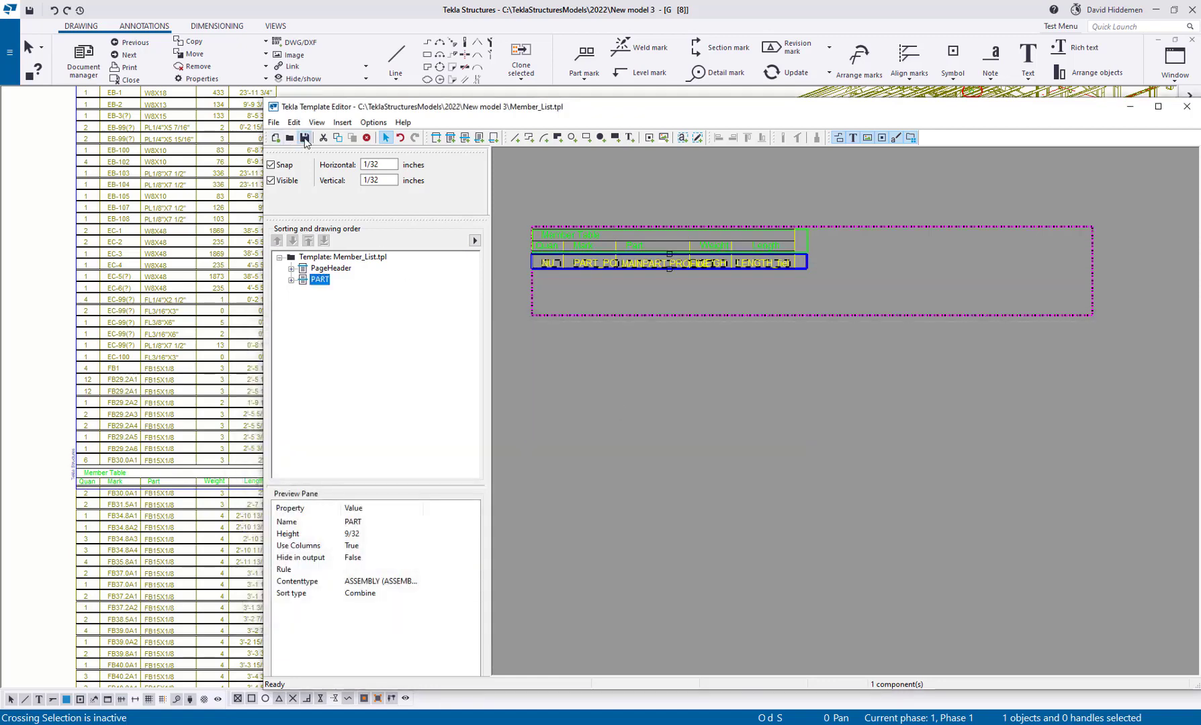
pyautogui.click(168, 225)
pyautogui.click(151, 235)
# Refresh the drawing's member table from the column-enabled template.
pyautogui.rightClick(170, 228)
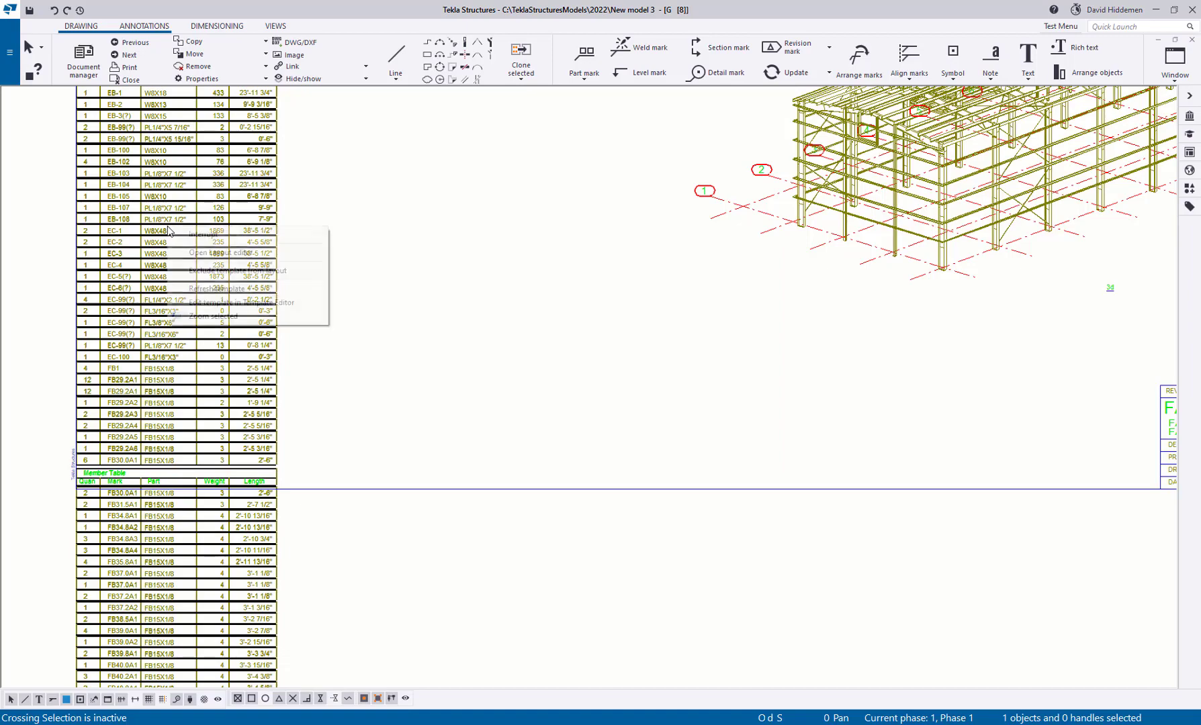
pyautogui.click(241, 288)
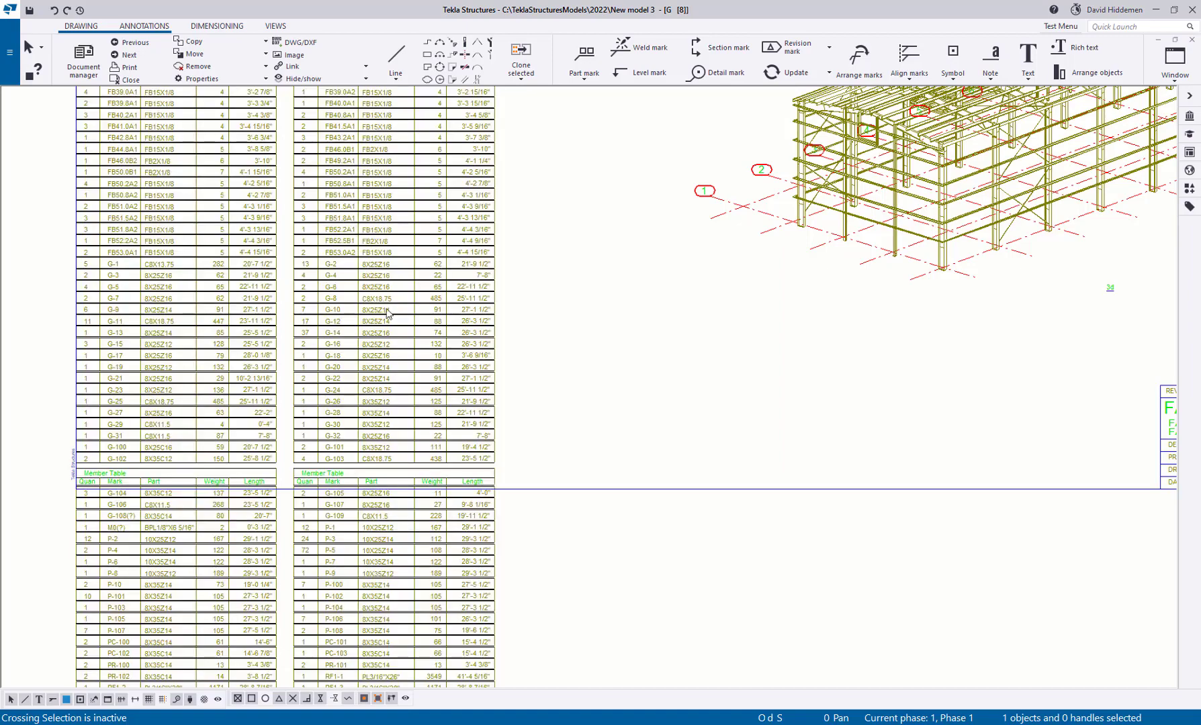
pyautogui.scroll(-3, 445, 350)
pyautogui.scroll(-2, 445, 351)
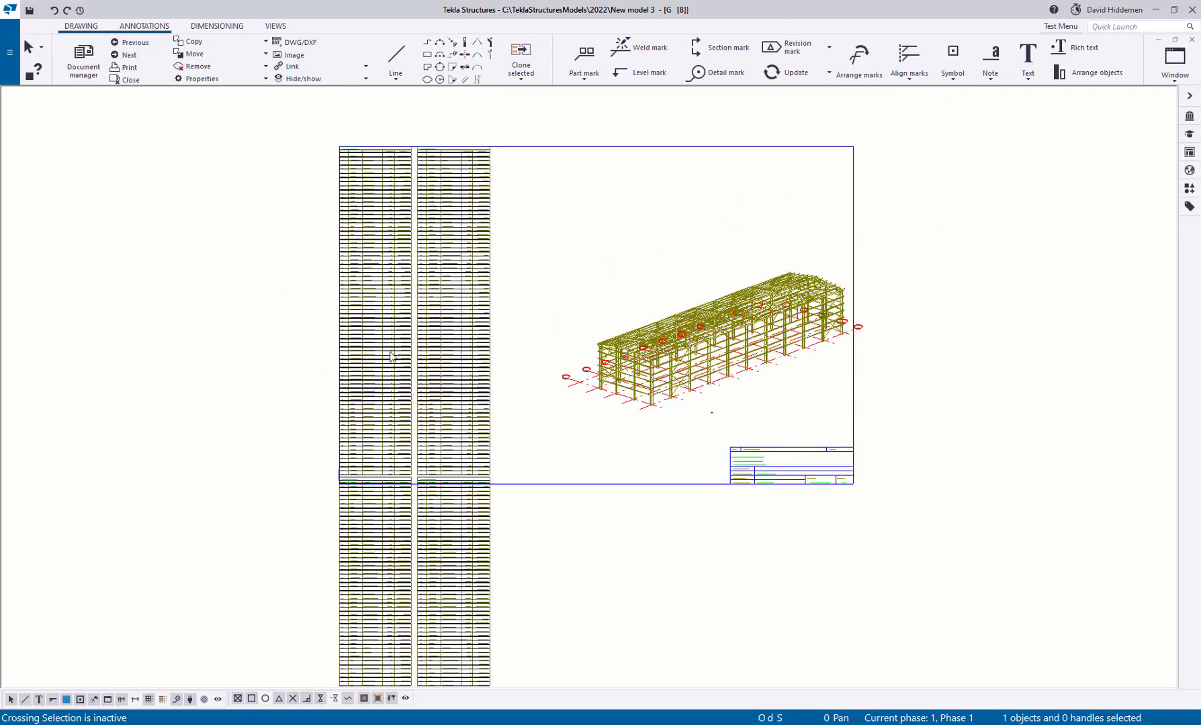
# Pan across the sheet to check the two-column member list, then return to the template editor.
pyautogui.moveTo(430, 481); pyautogui.dragTo(398, 308, button='middle')
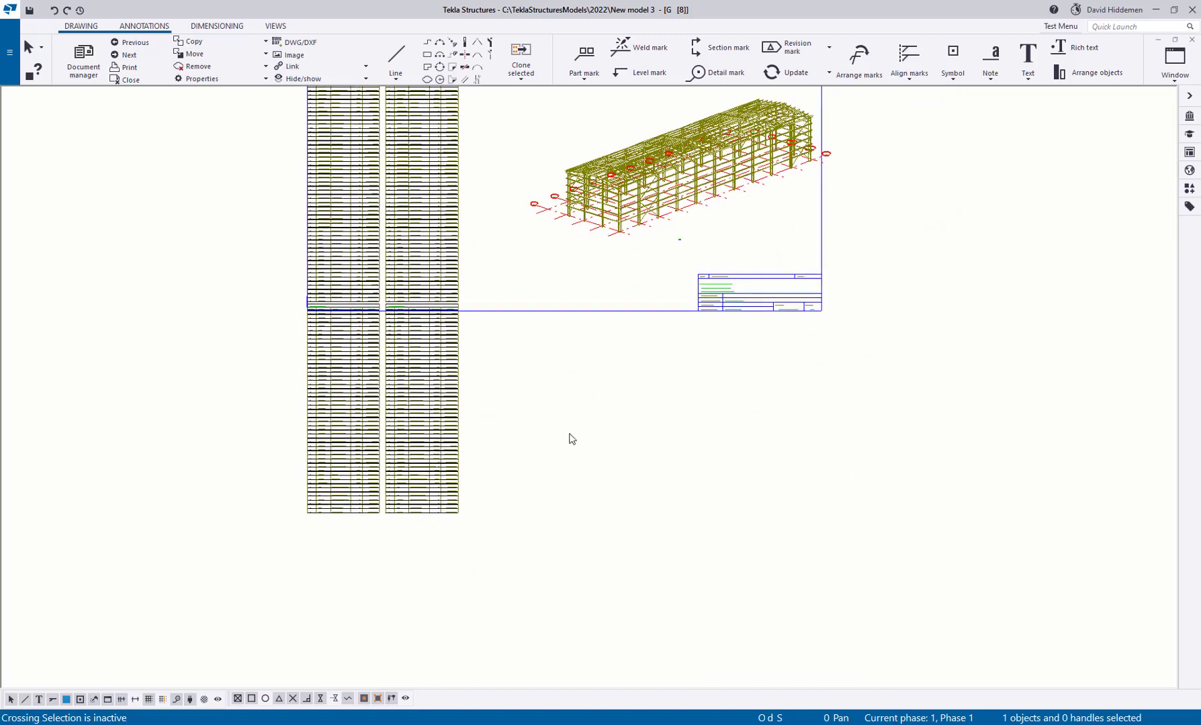
pyautogui.moveTo(483, 307); pyautogui.dragTo(515, 485, button='middle')
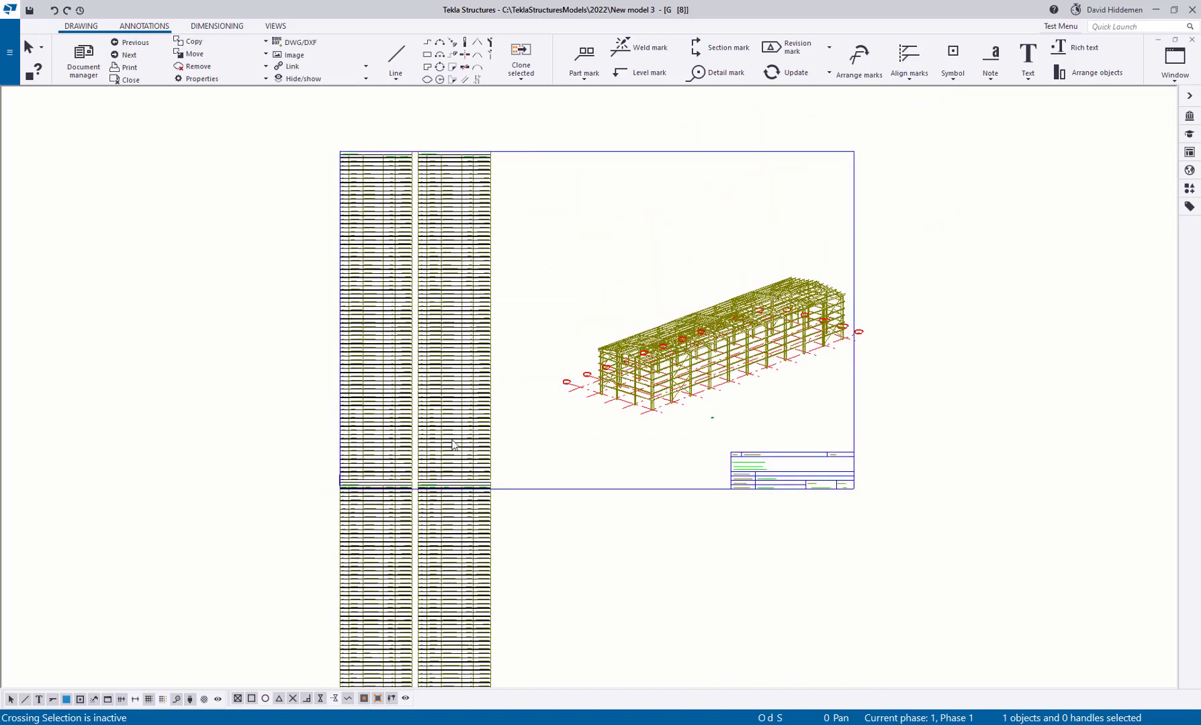
pyautogui.moveTo(446, 395); pyautogui.dragTo(433, 275, button='middle')
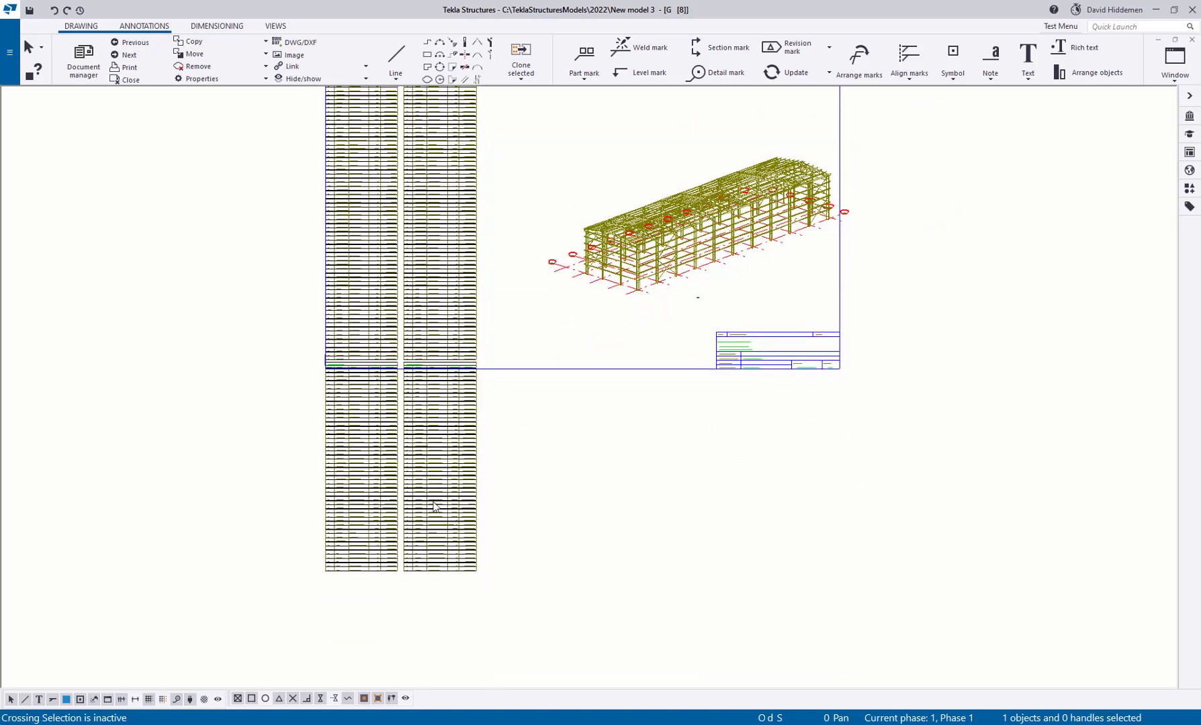
pyautogui.moveTo(499, 402); pyautogui.dragTo(504, 538, button='middle')
pyautogui.scroll(5, 392, 138)
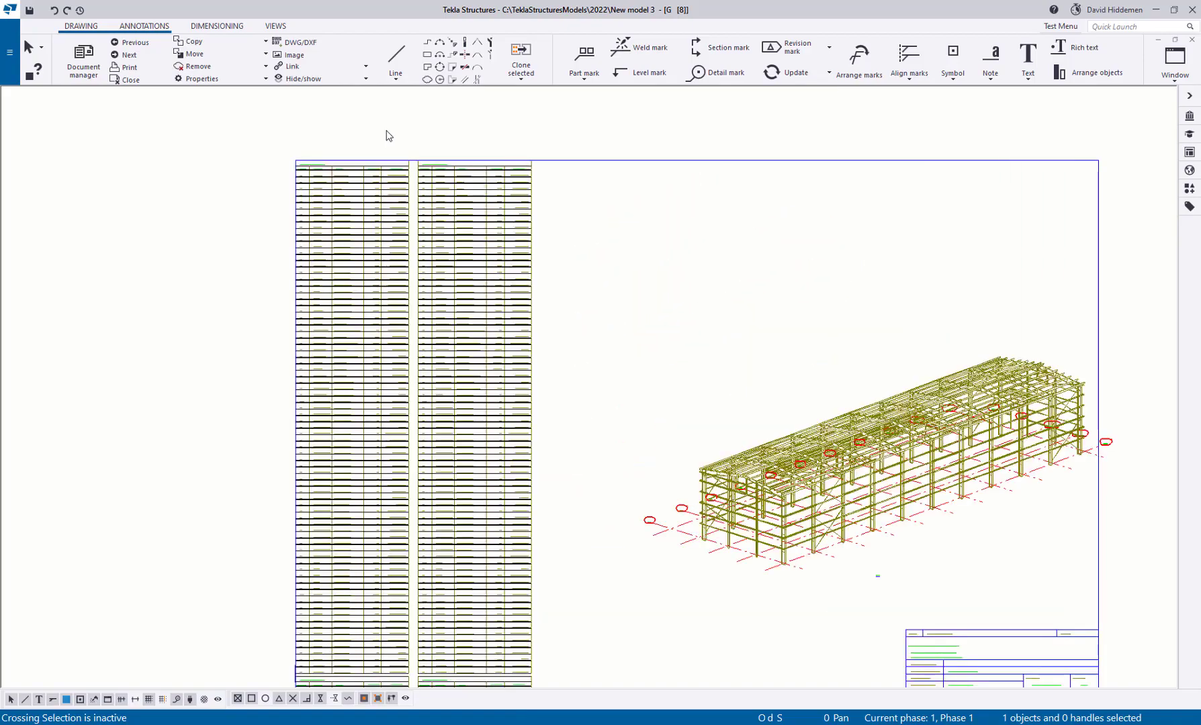
pyautogui.scroll(3, 386, 221)
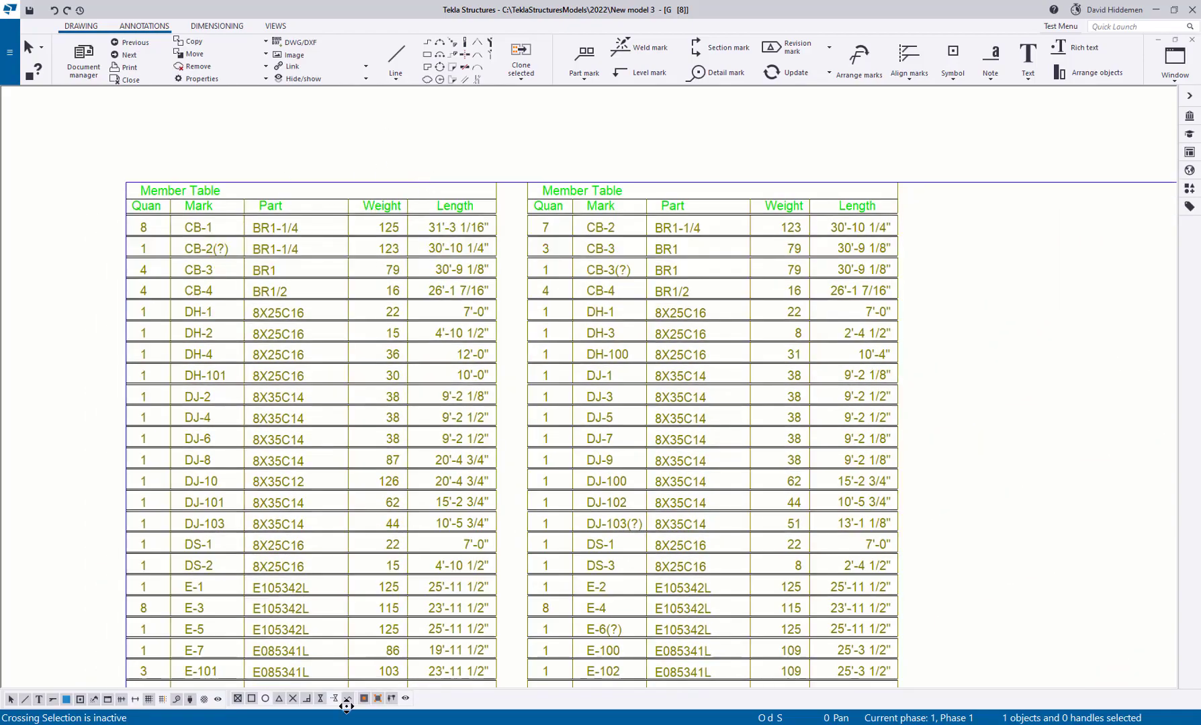
pyautogui.hotkey('alt', 'Tab')
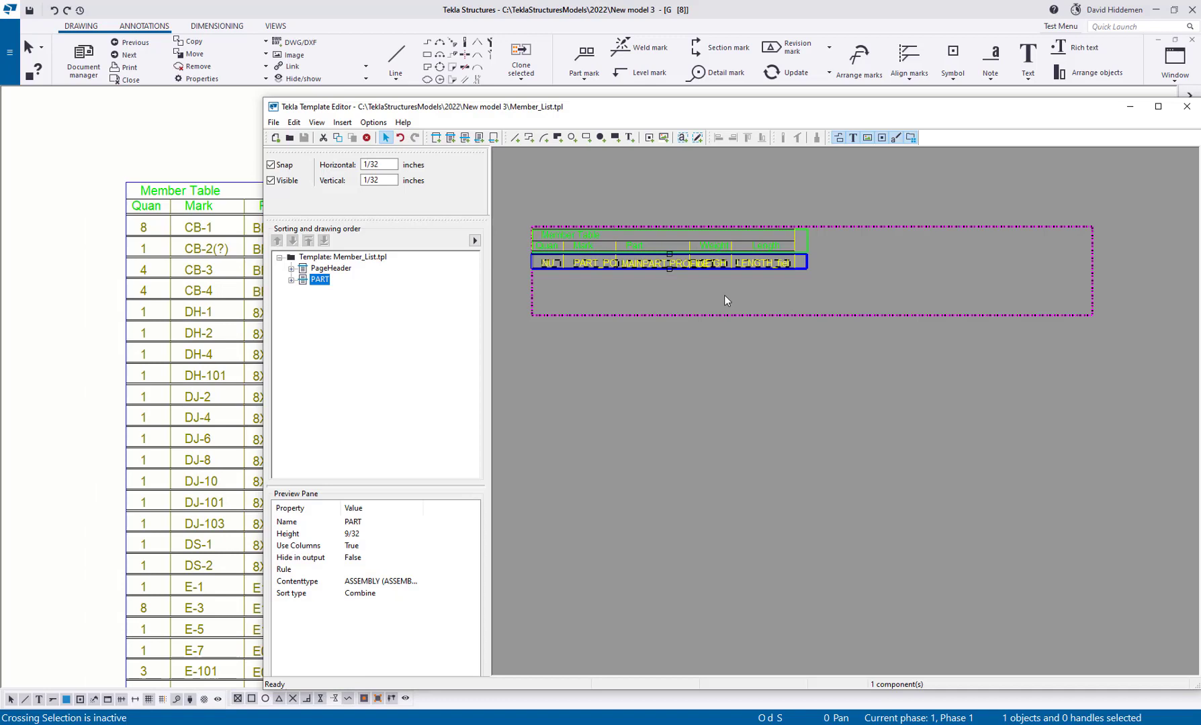
# Turn off the page header's Use columns and view both member tables in the drawing.
pyautogui.doubleClick(806, 237)
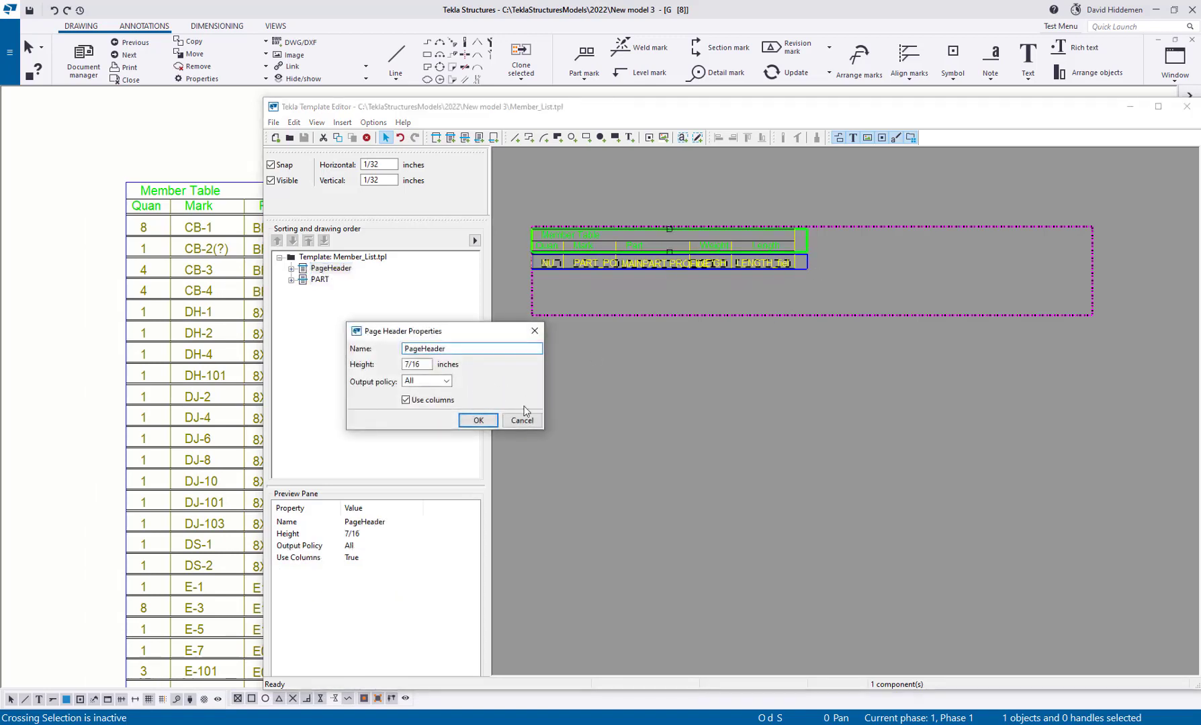
pyautogui.click(405, 400)
pyautogui.click(477, 421)
pyautogui.moveTo(474, 107); pyautogui.dragTo(818, 136)
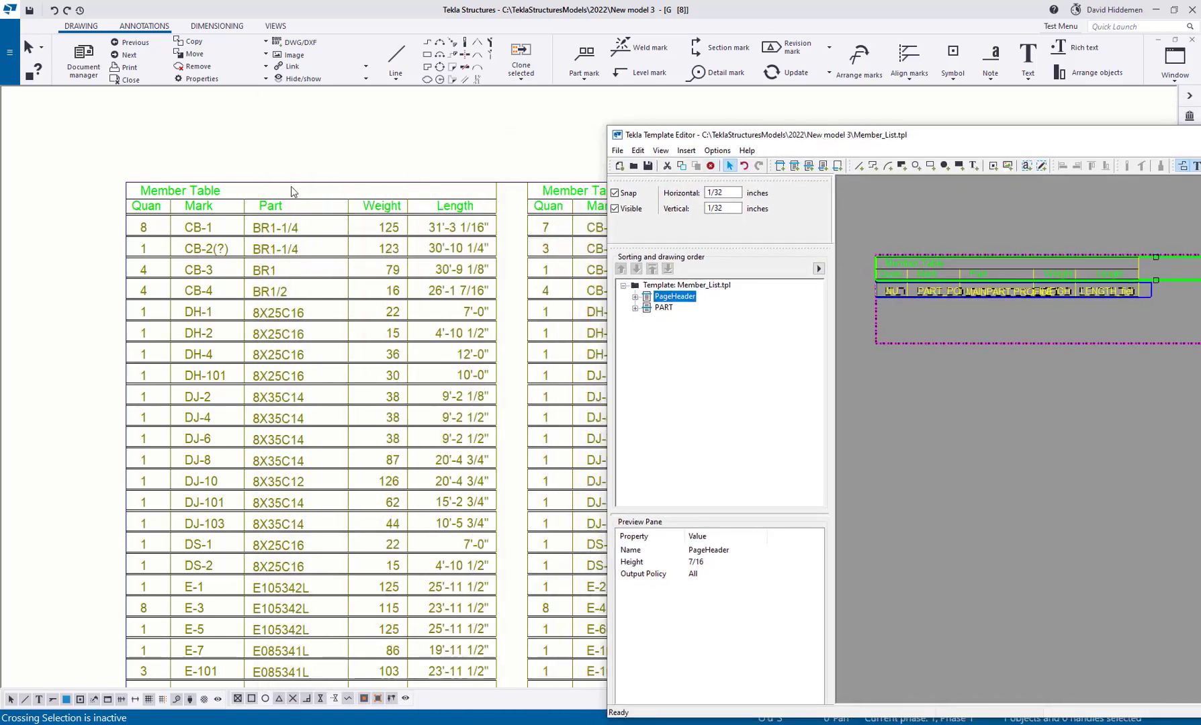
pyautogui.moveTo(541, 355); pyautogui.dragTo(211, 351, button='middle')
pyautogui.scroll(-1, 300, 384)
pyautogui.moveTo(300, 386); pyautogui.dragTo(518, 387, button='middle')
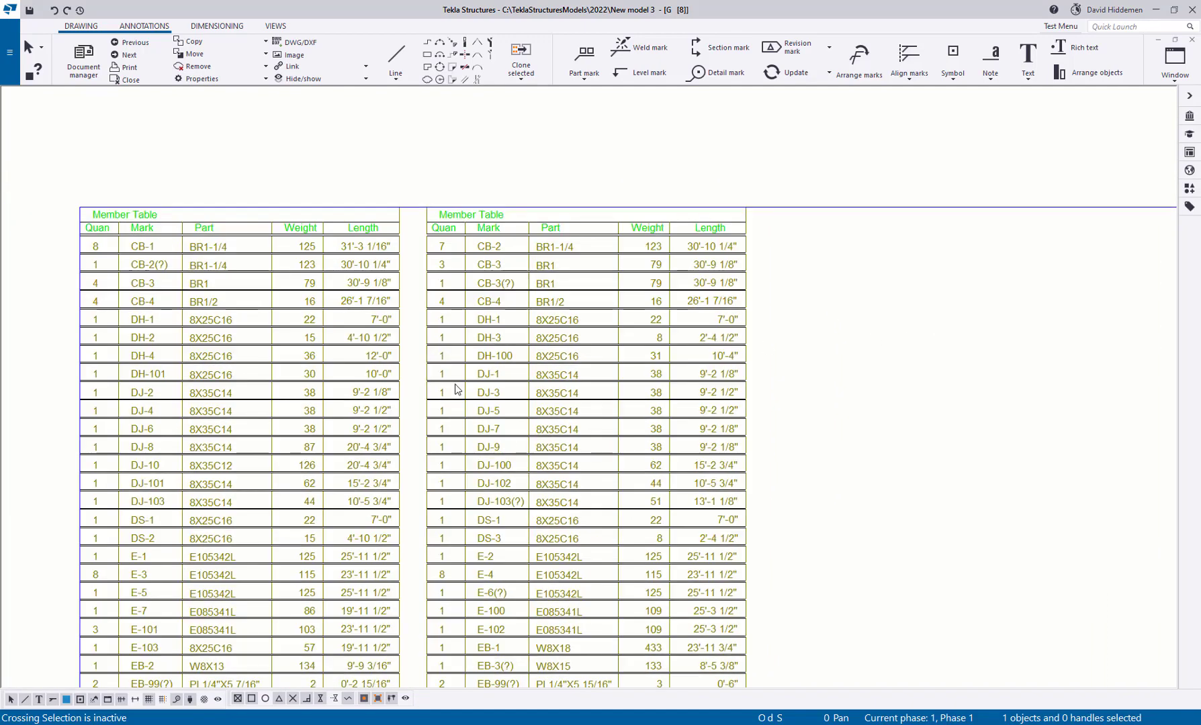
# Make the page header repeat per column again.
pyautogui.hotkey('alt', 'Tab')
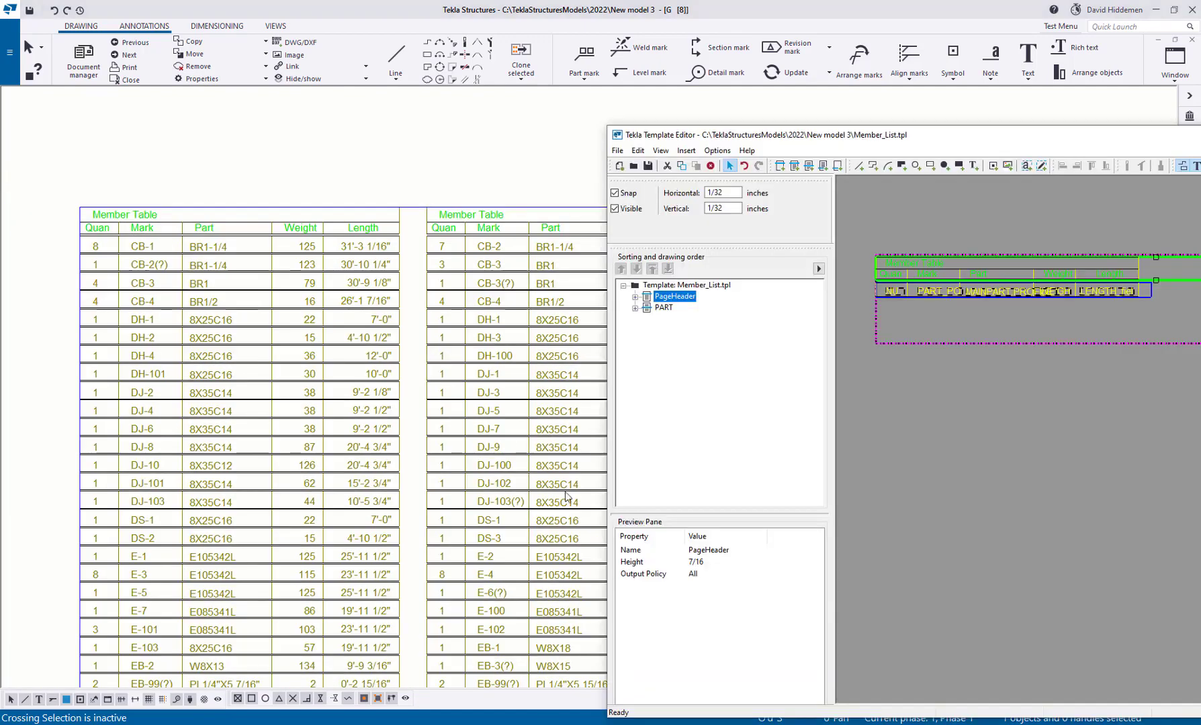
pyautogui.doubleClick(1182, 281)
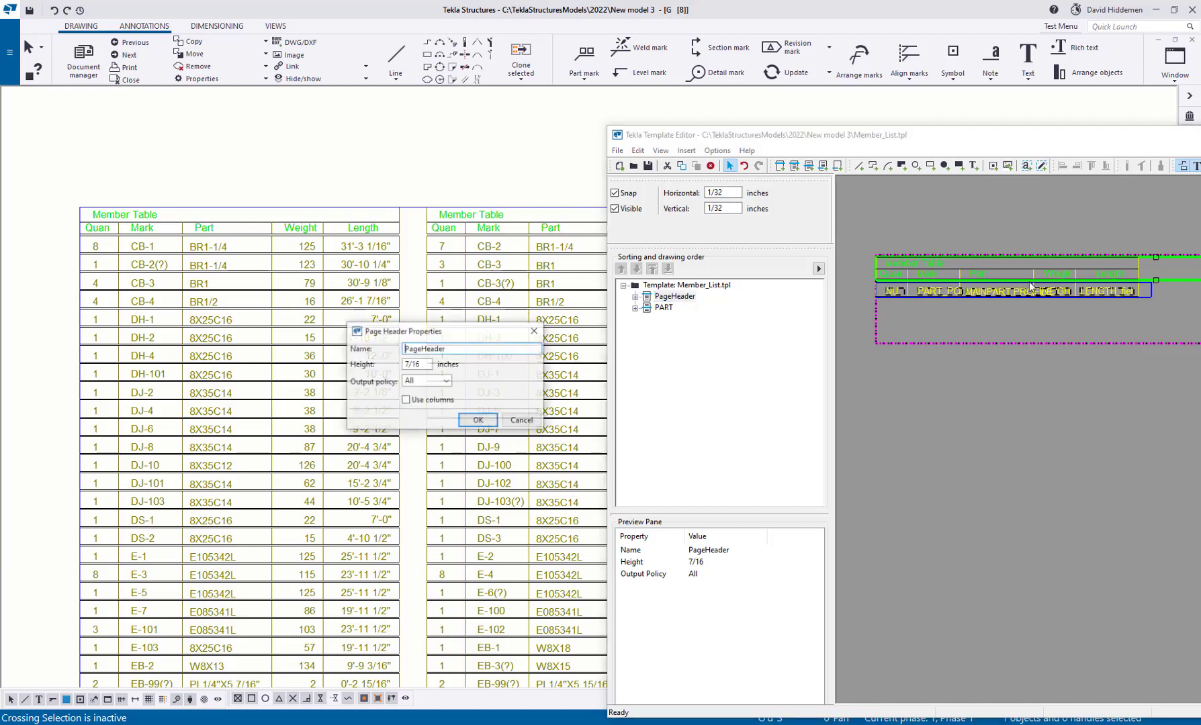
pyautogui.click(423, 401)
pyautogui.click(478, 420)
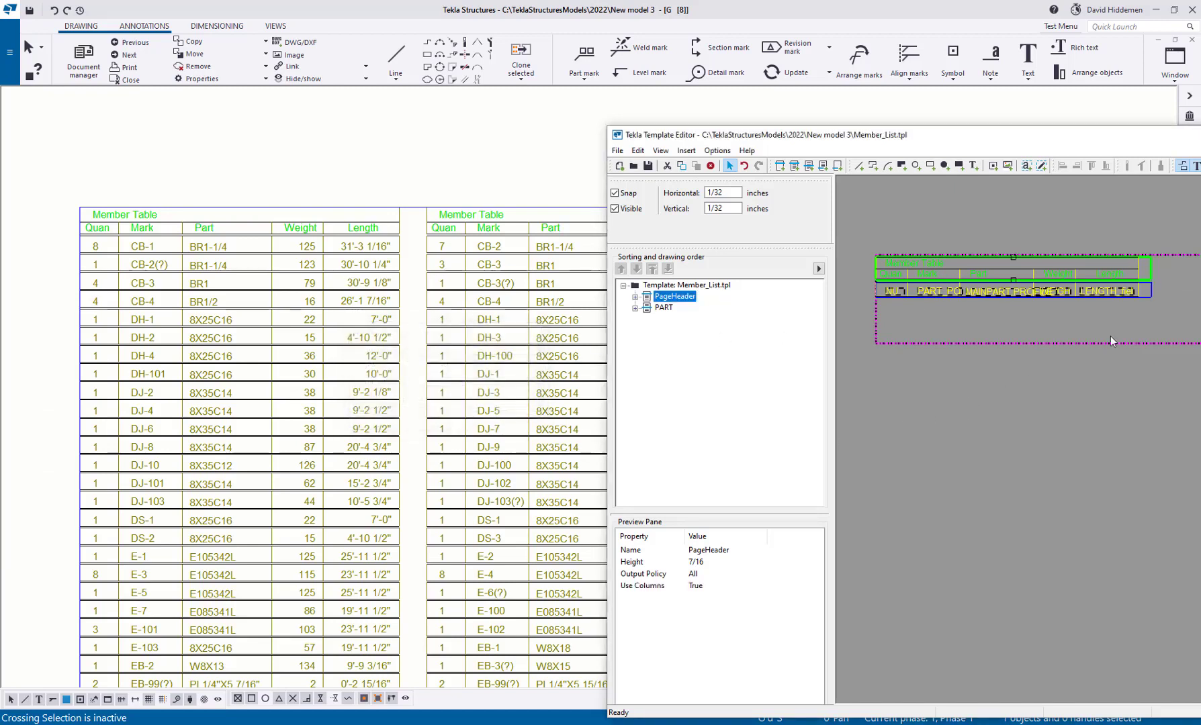
# Open the column settings of the PART rows' properties.
pyautogui.doubleClick(1150, 291)
pyautogui.moveTo(336, 327)
pyautogui.mouseDown()
pyautogui.moveTo(436, 260)
pyautogui.moveTo(768, 277)
pyautogui.mouseUp()
pyautogui.click(813, 416)
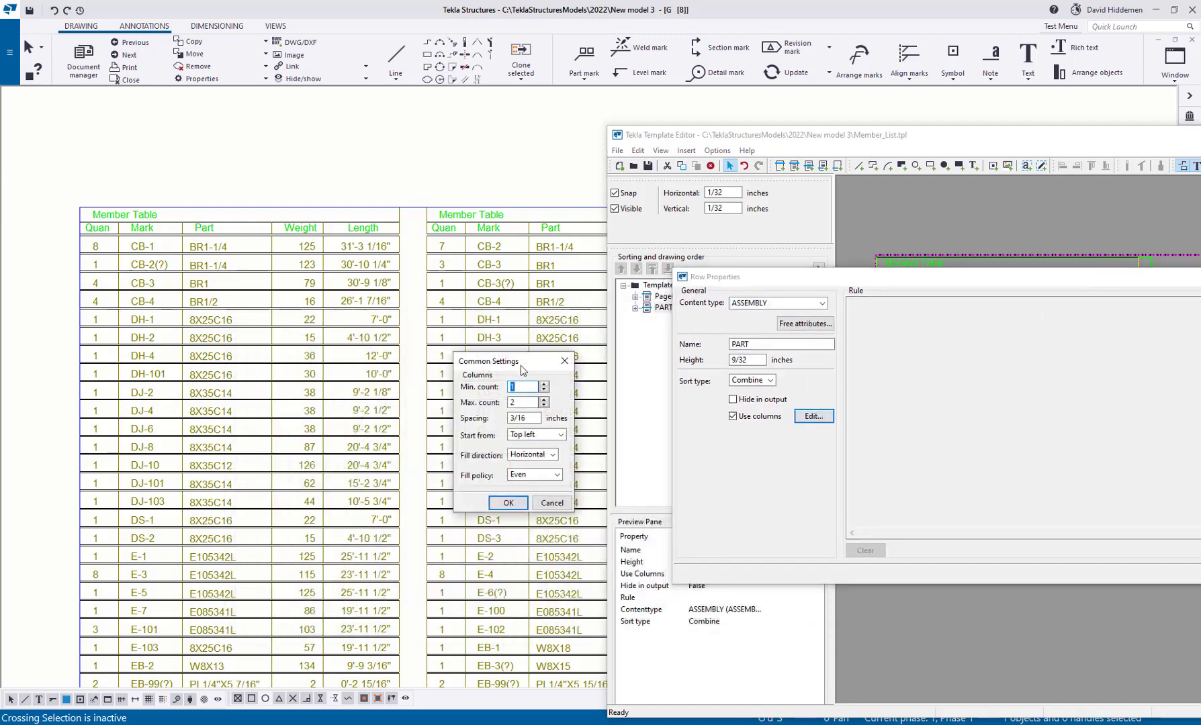
pyautogui.moveTo(521, 359); pyautogui.dragTo(972, 351)
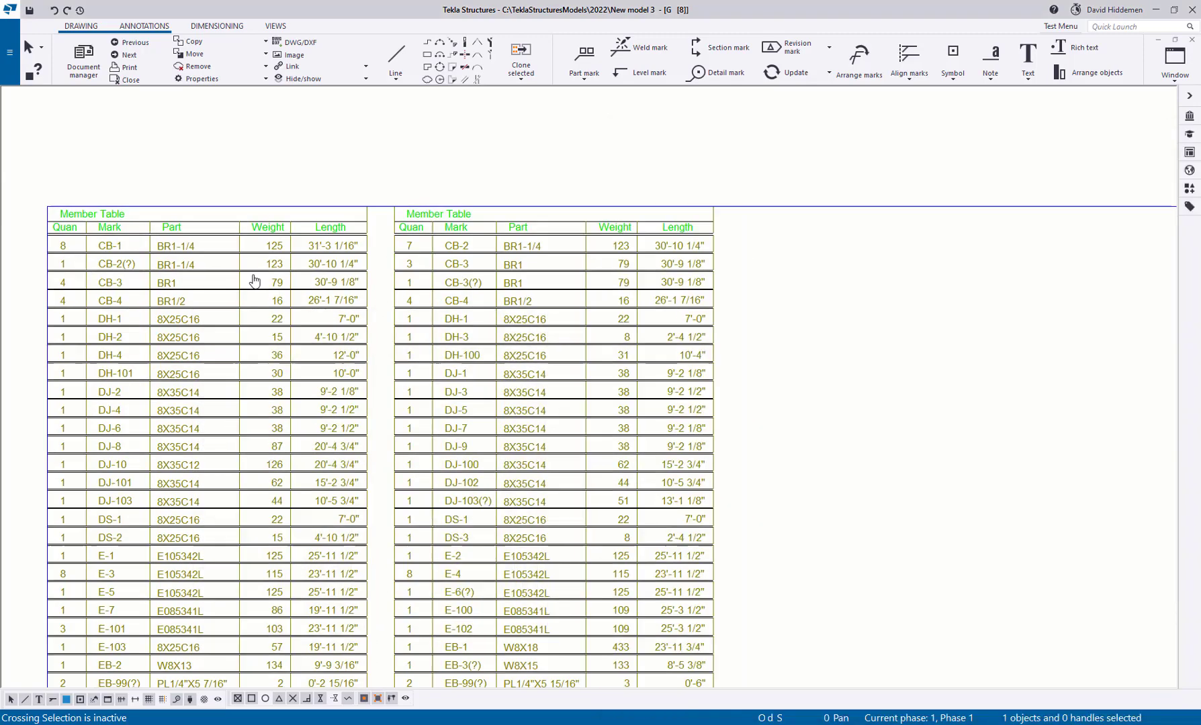
pyautogui.scroll(-3, 329, 296)
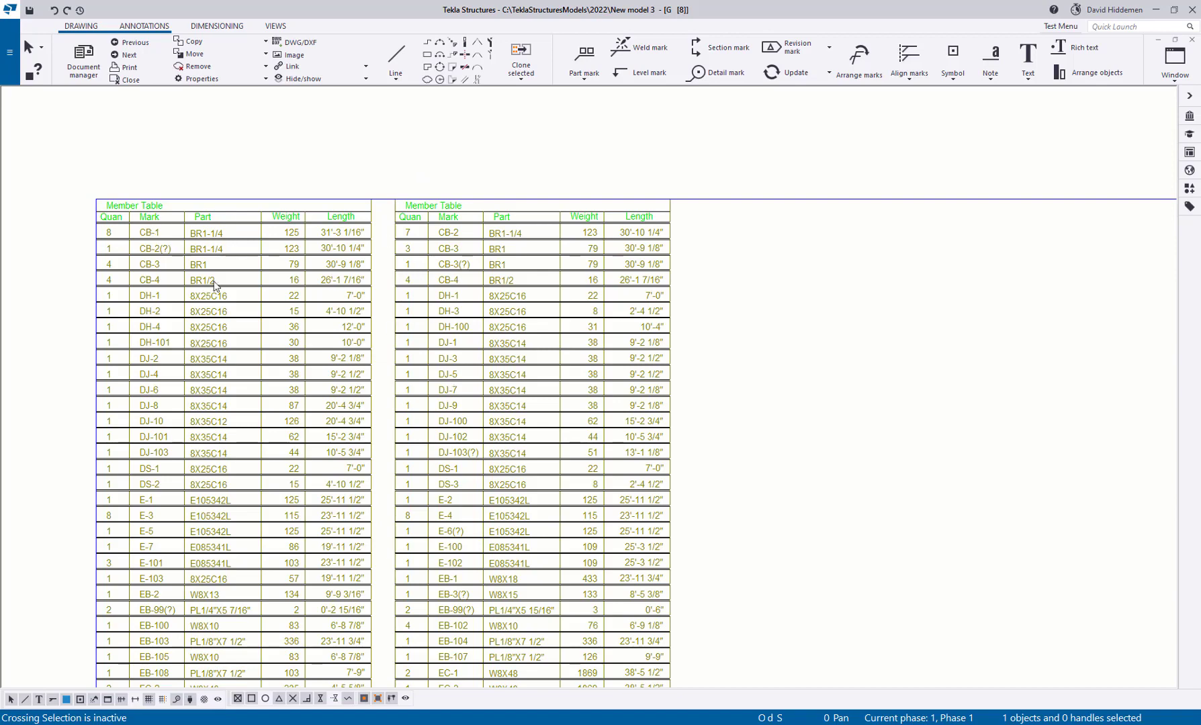
# Set the PART rows' column fill direction to Vertical and confirm both dialogs.
pyautogui.hotkey('alt', 'Tab')
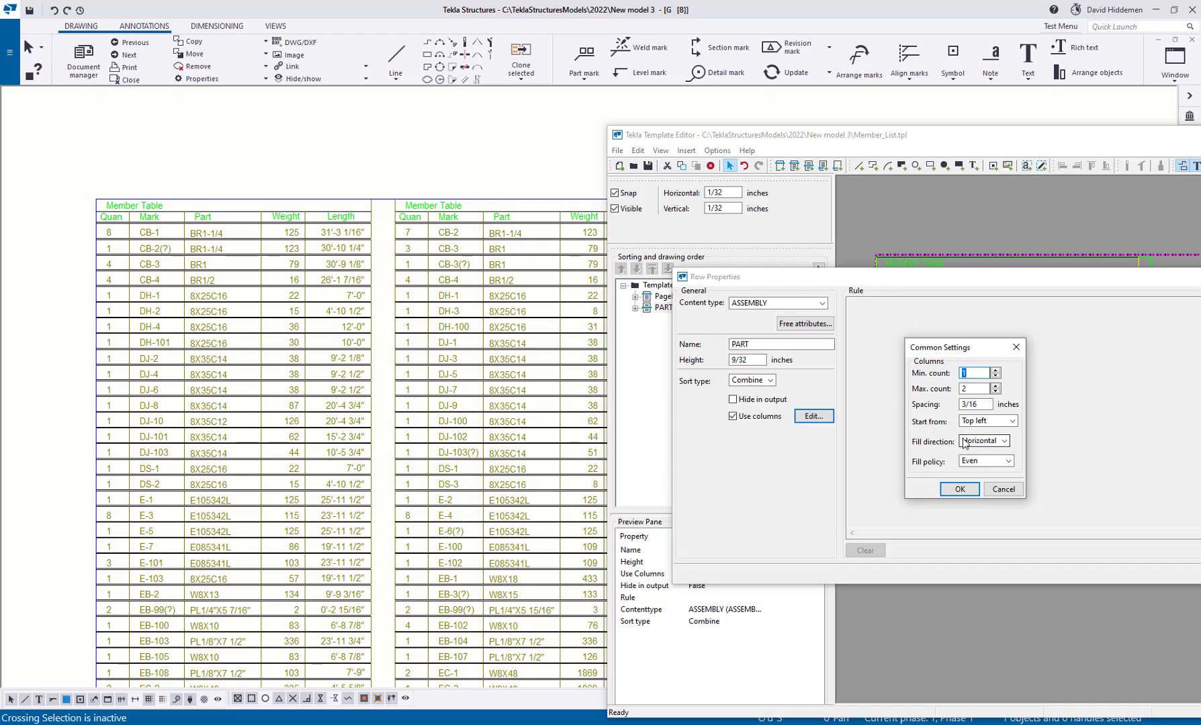
pyautogui.click(1003, 441)
pyautogui.click(994, 464)
pyautogui.click(958, 490)
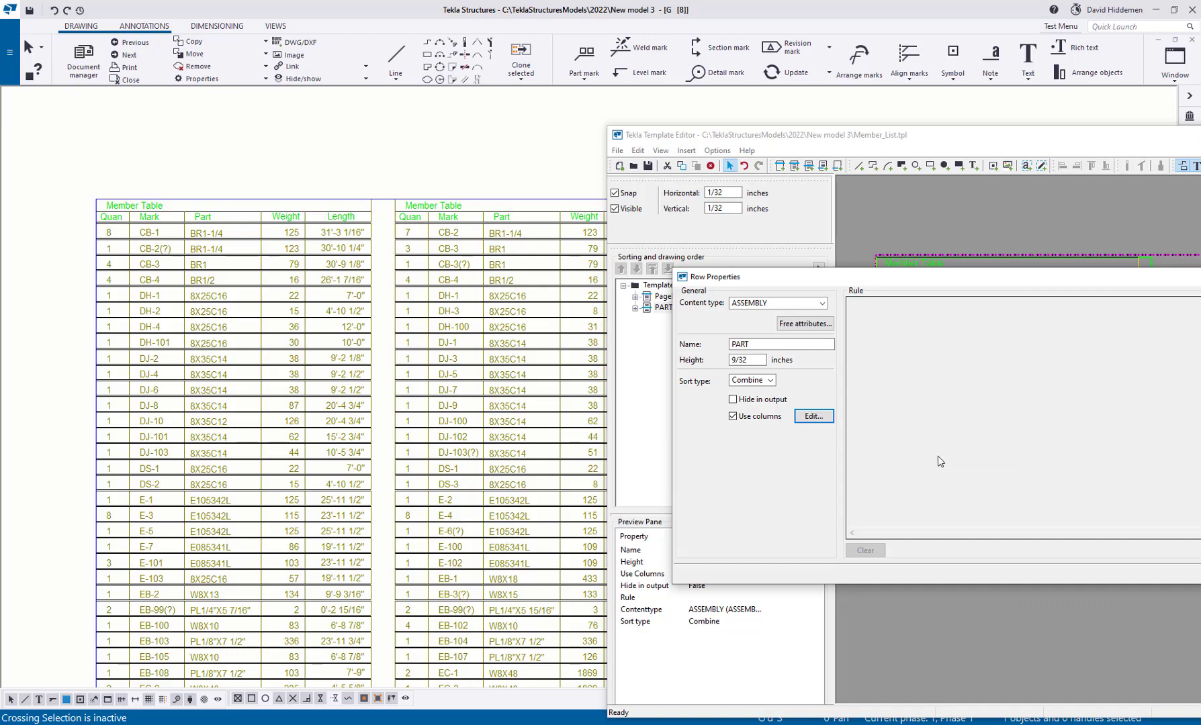
pyautogui.click(1200, 574)
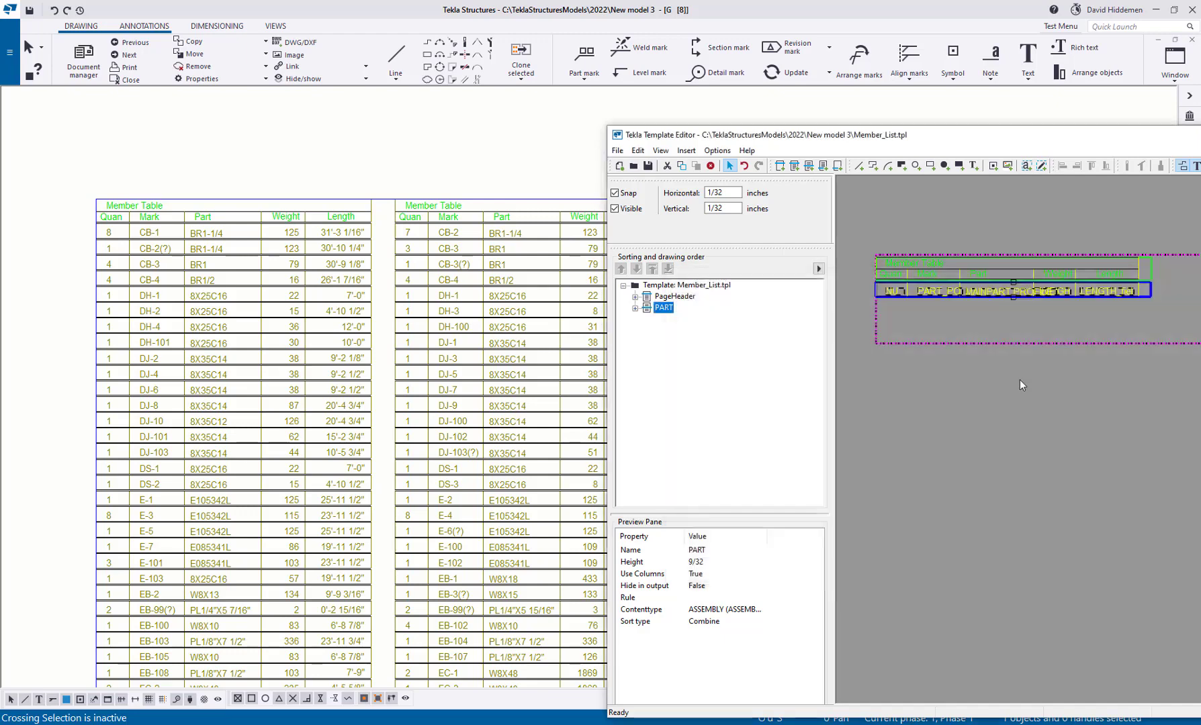
# Save the Member_List template and open the member table's context menu in the drawing.
pyautogui.click(648, 166)
pyautogui.moveTo(650, 137); pyautogui.dragTo(829, 123)
pyautogui.click(546, 282)
pyautogui.rightClick(512, 289)
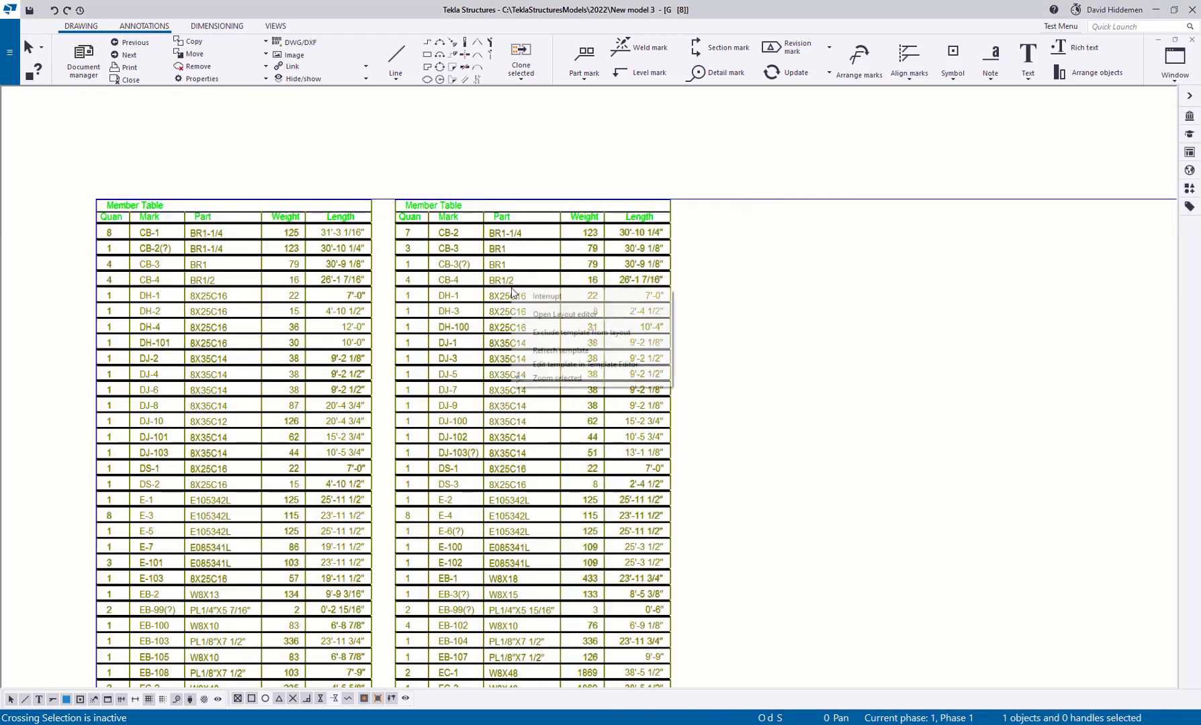
# Refresh the member table from the template, zoom out and clear the selection.
pyautogui.click(568, 350)
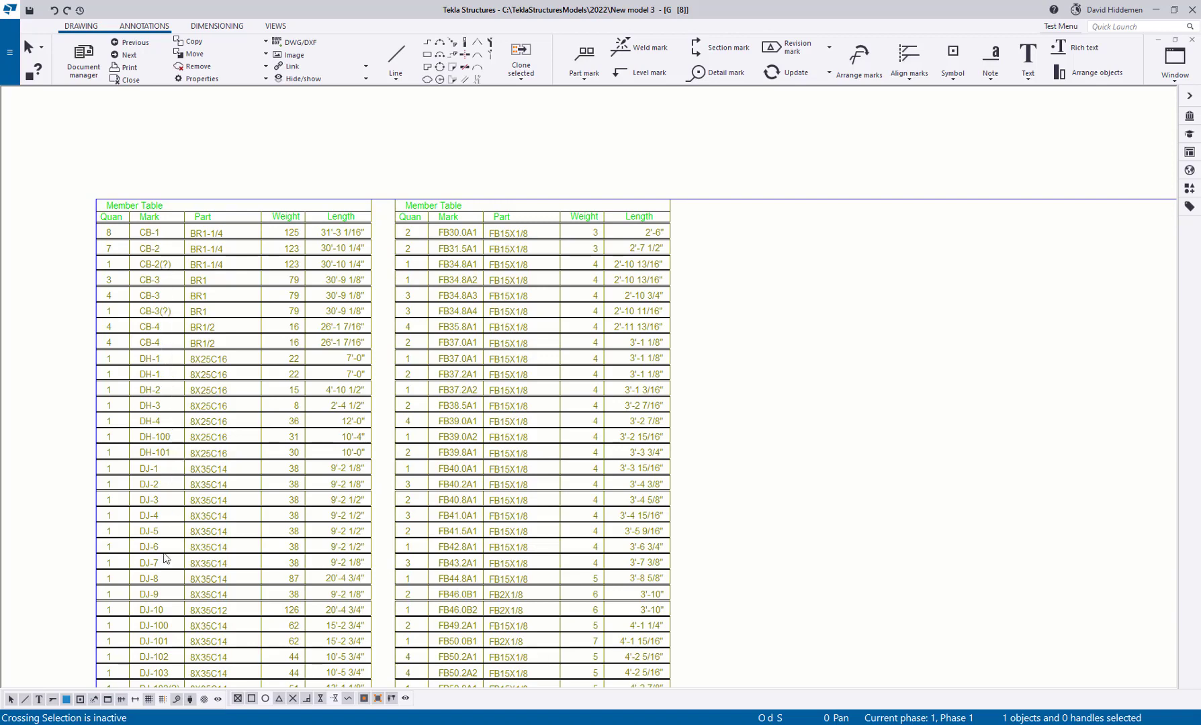
pyautogui.scroll(-3, 233, 531)
pyautogui.scroll(-4, 286, 512)
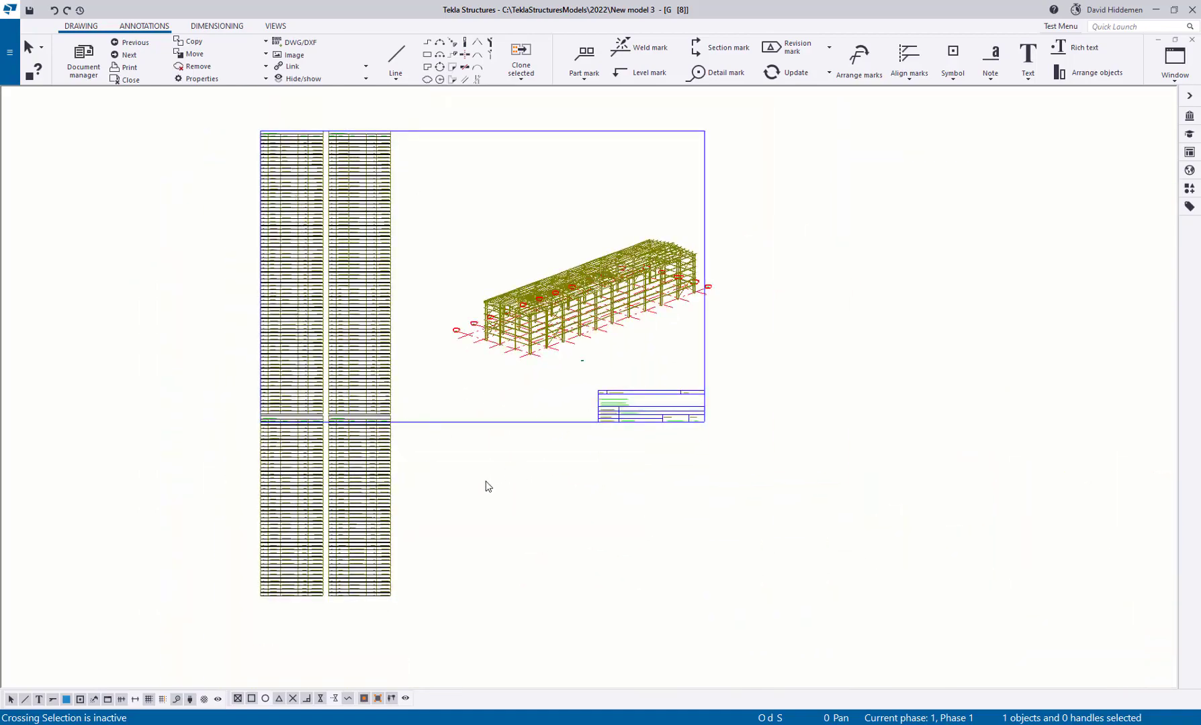
pyautogui.click(555, 504)
# Bring the Tekla Template Editor back over the drawing.
pyautogui.hotkey('alt', 'Tab')
pyautogui.moveTo(1026, 129); pyautogui.dragTo(791, 113)
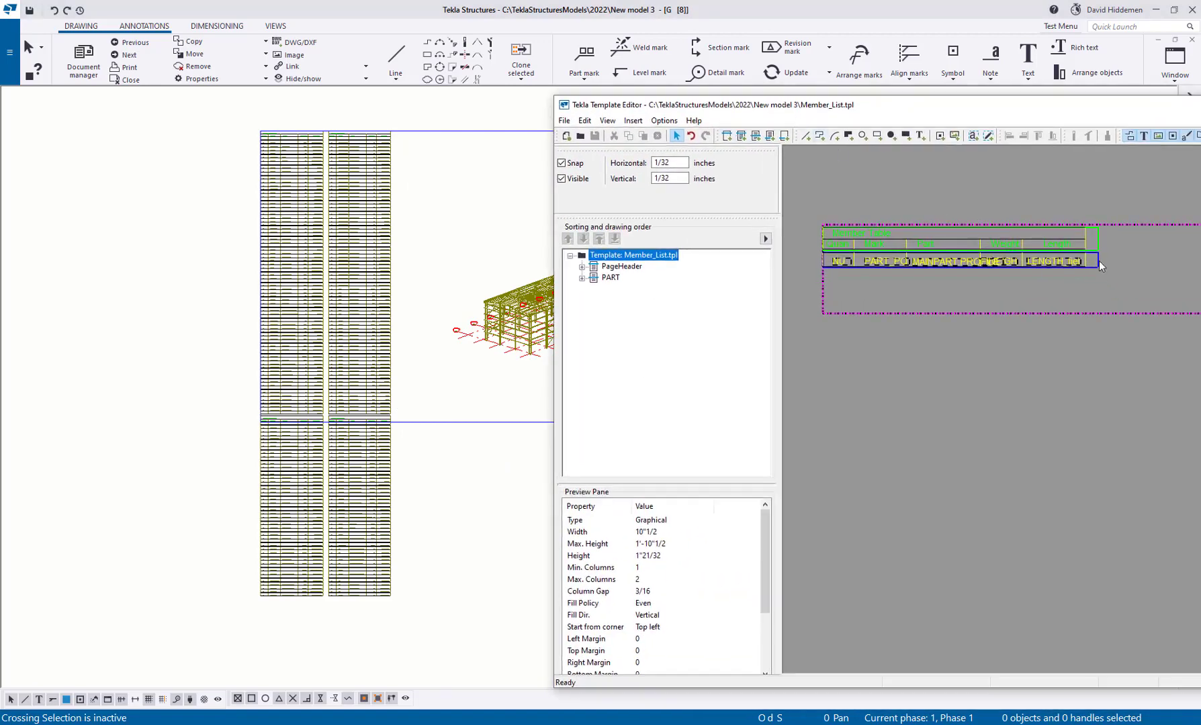
pyautogui.scroll(-2, 1103, 324)
# Set the Member_List template page width to 21 inches.
pyautogui.moveTo(1008, 104); pyautogui.dragTo(1007, 113)
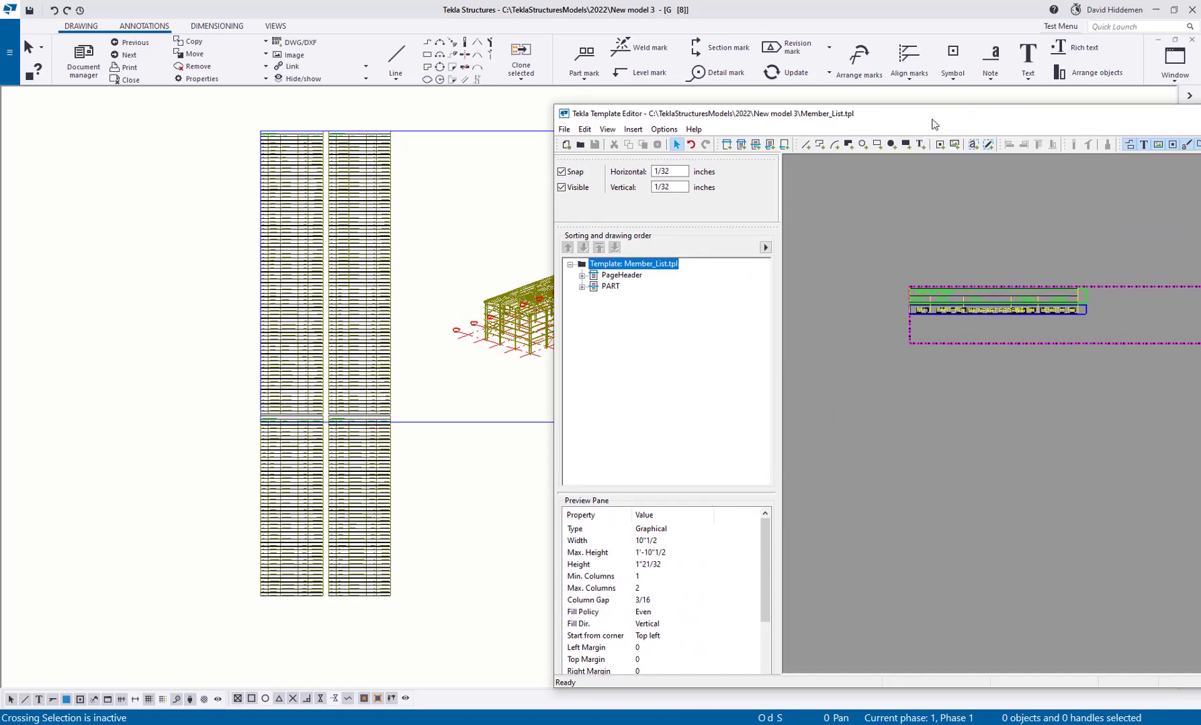
pyautogui.moveTo(933, 125); pyautogui.dragTo(522, 109)
pyautogui.doubleClick(760, 391)
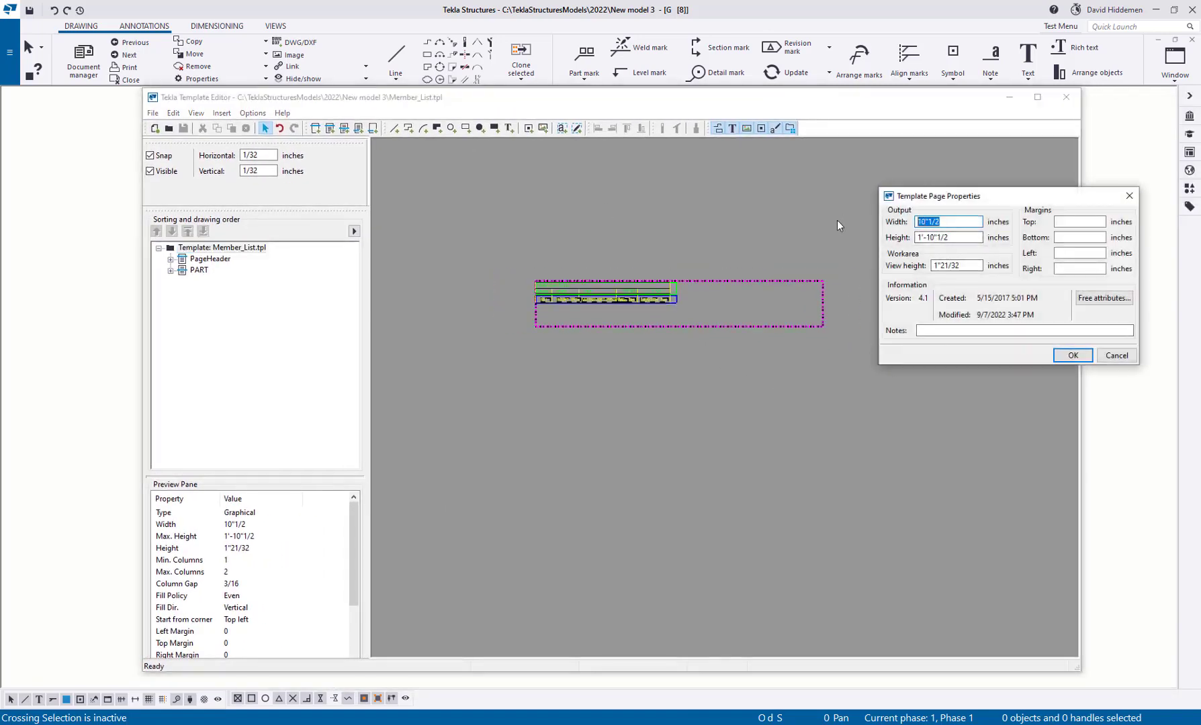
pyautogui.write('21')
pyautogui.click(1072, 357)
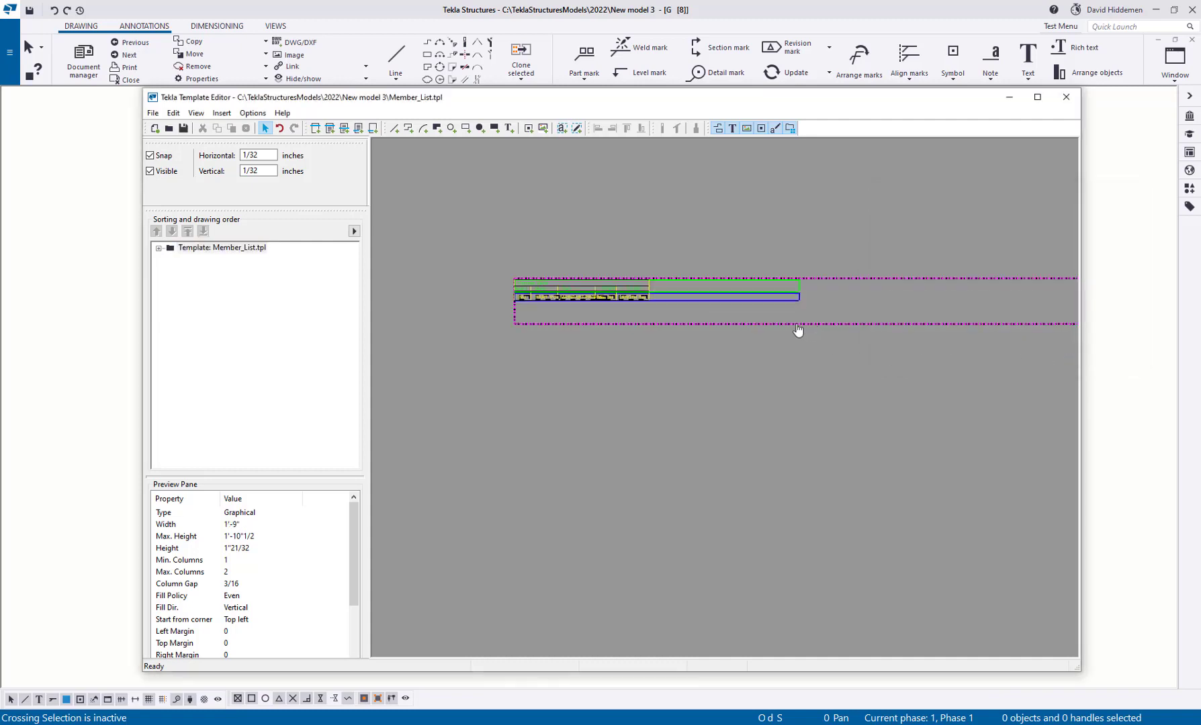
# Raise the PART rows' maximum column count to 4.
pyautogui.click(738, 293)
pyautogui.doubleClick(738, 293)
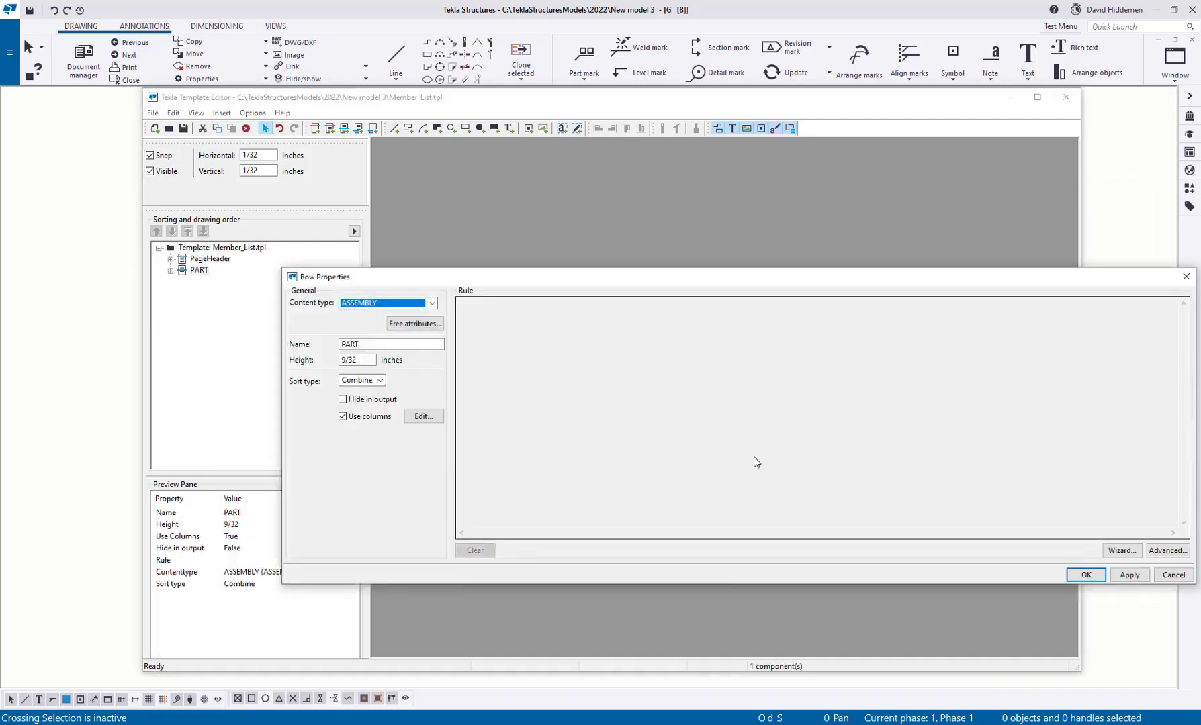
pyautogui.click(423, 416)
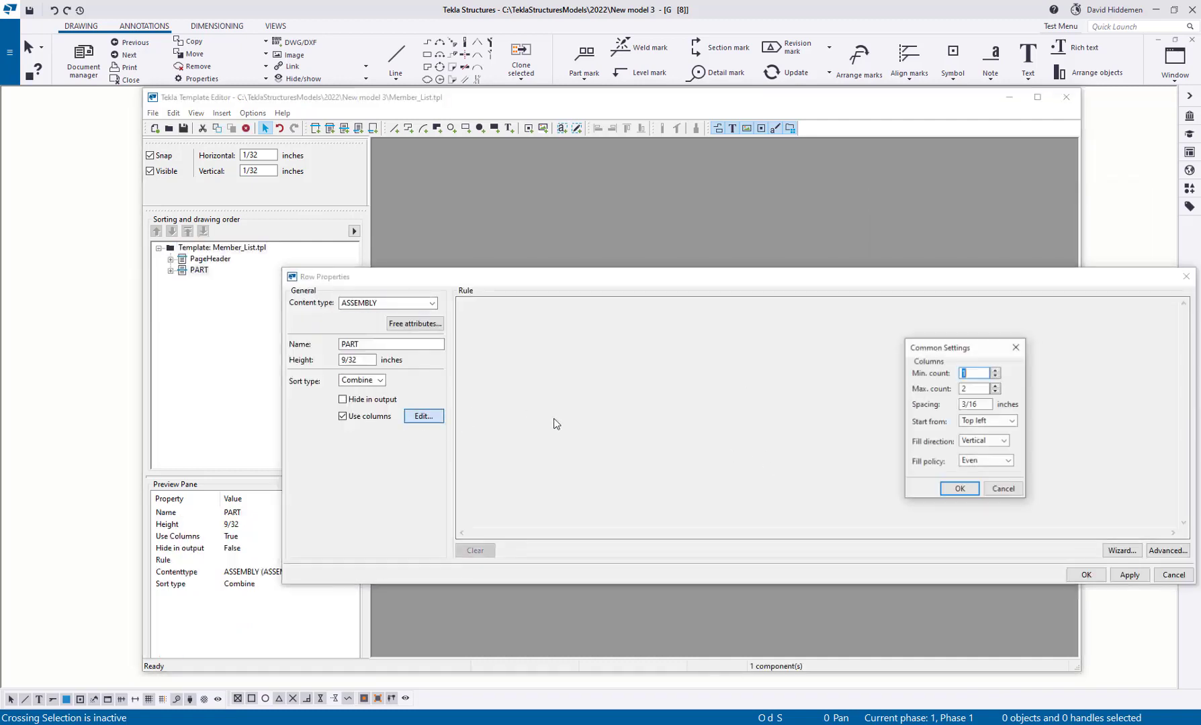
pyautogui.click(995, 386)
pyautogui.click(995, 386)
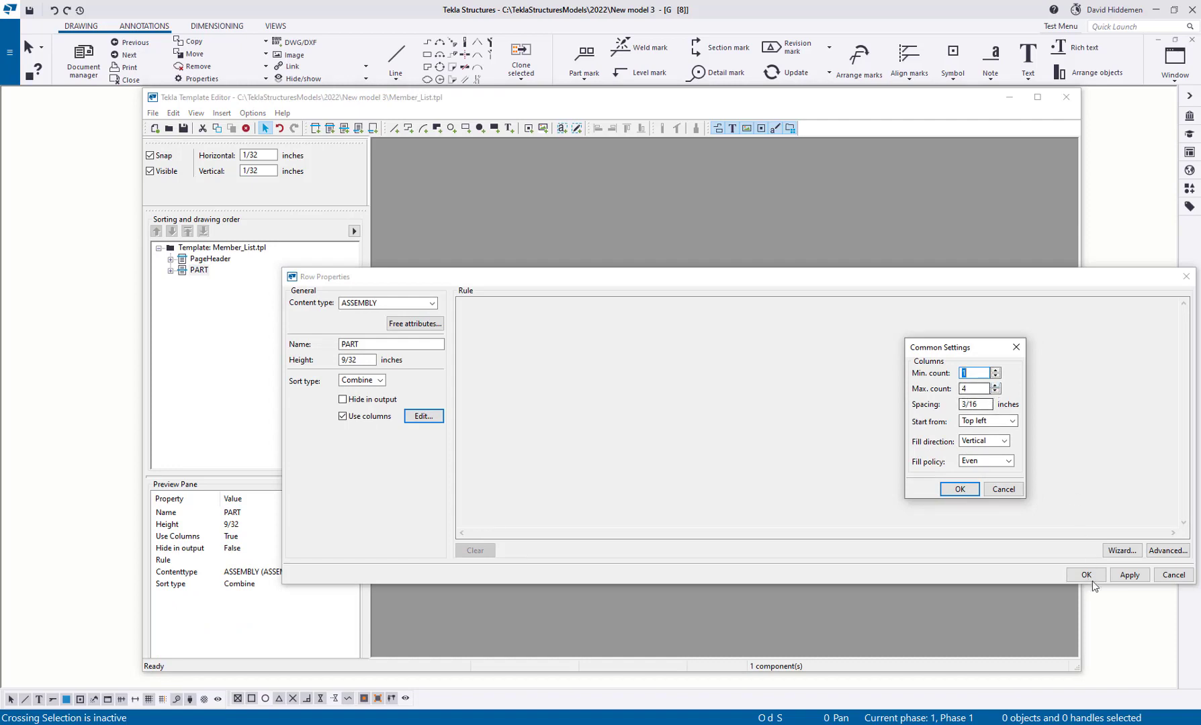
pyautogui.click(973, 487)
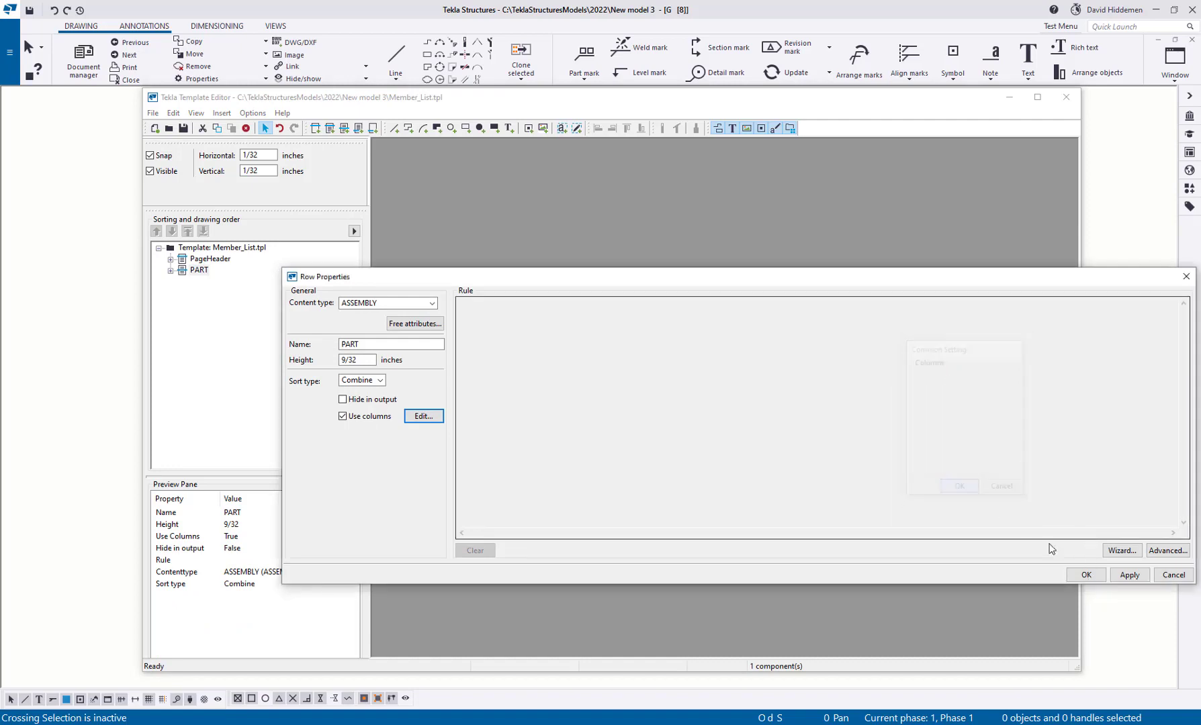
pyautogui.click(1081, 577)
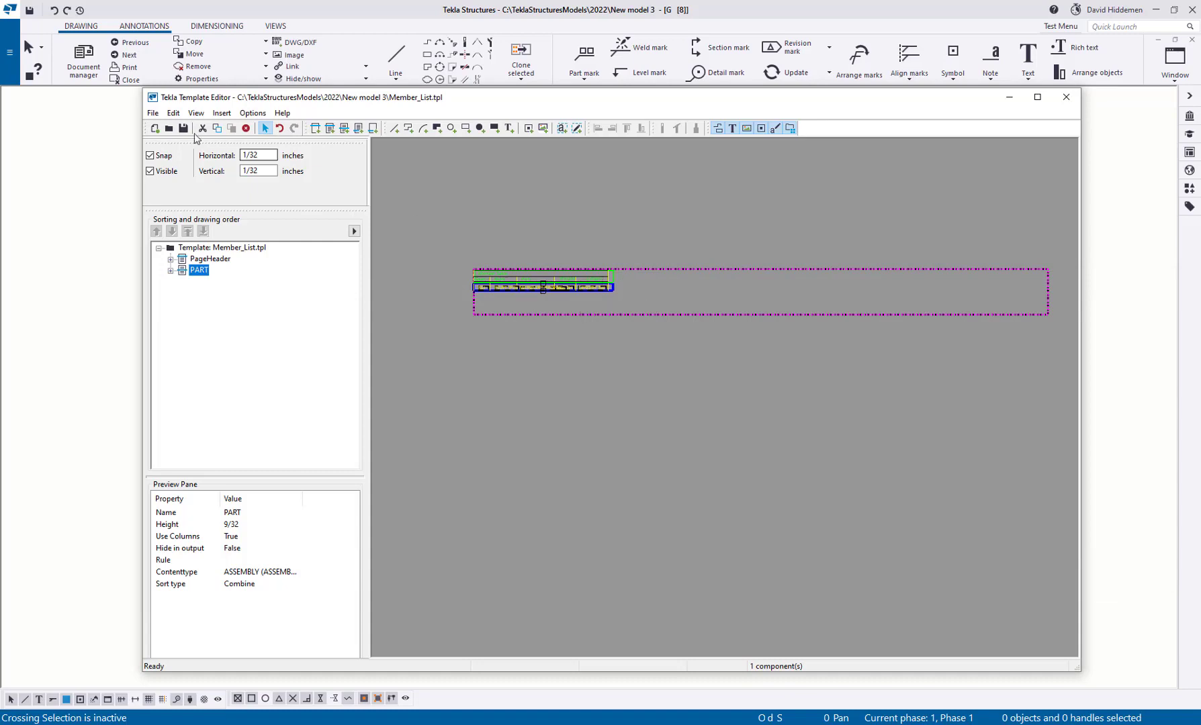
# Refresh the member-list table and pan across its four columns before zooming back out.
pyautogui.click(101, 155)
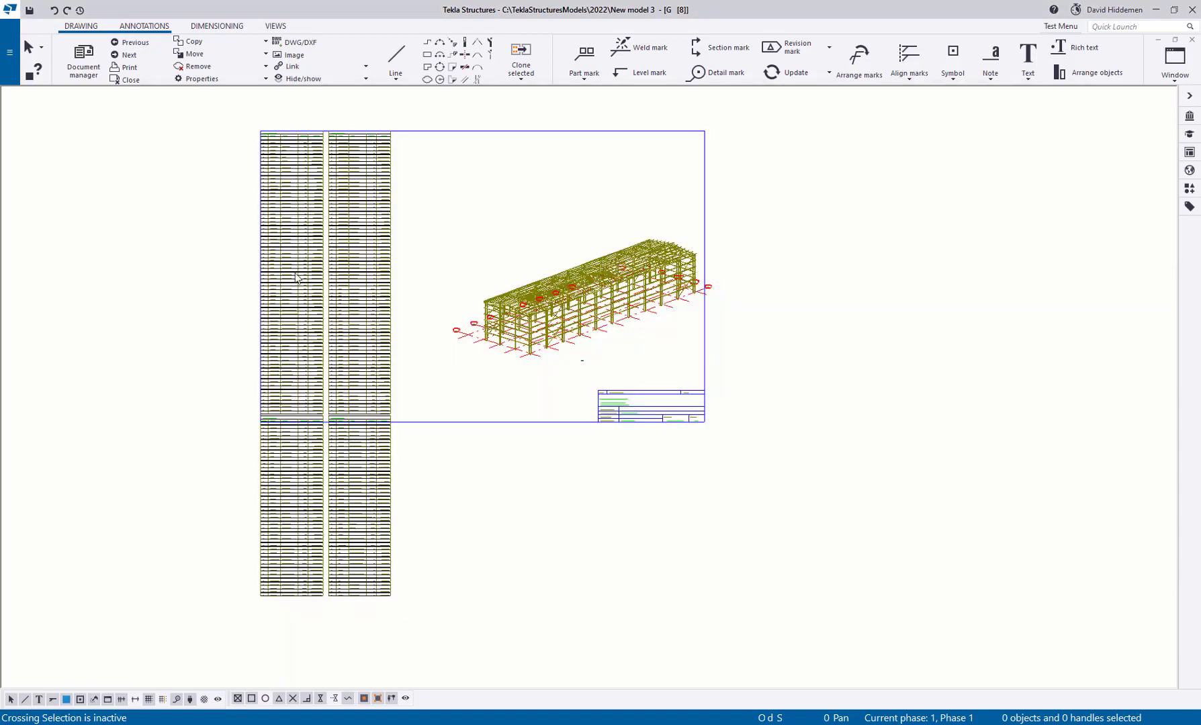
pyautogui.rightClick(323, 287)
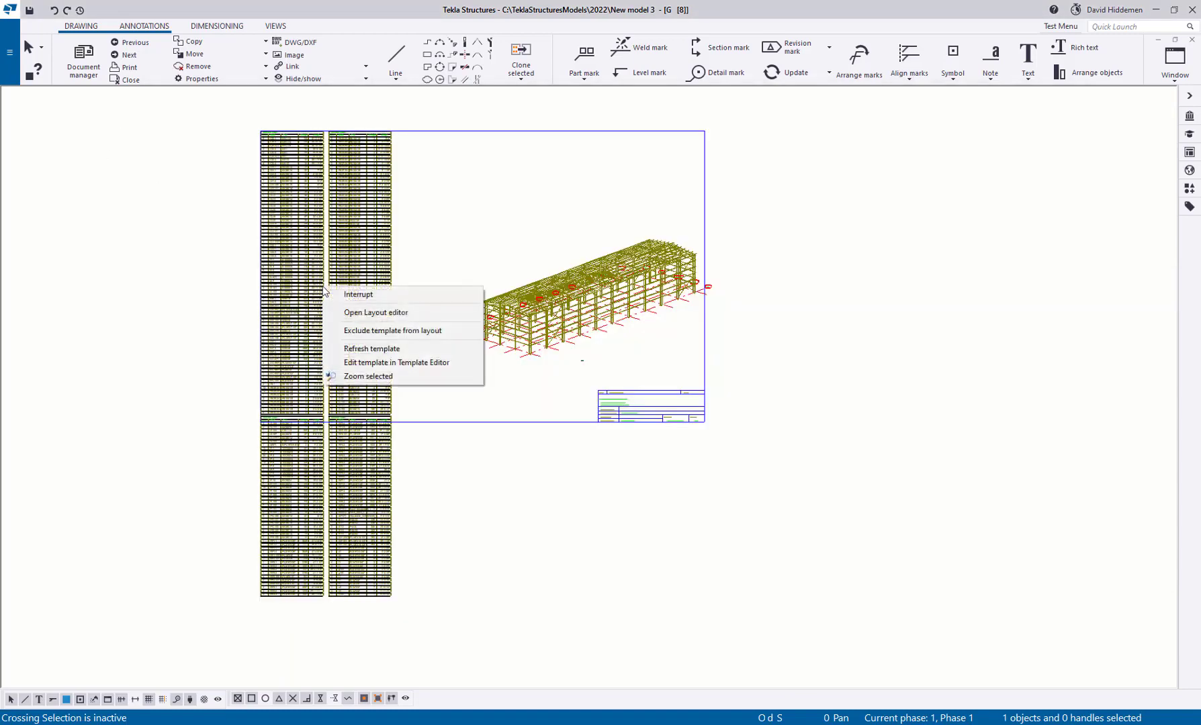
pyautogui.click(372, 349)
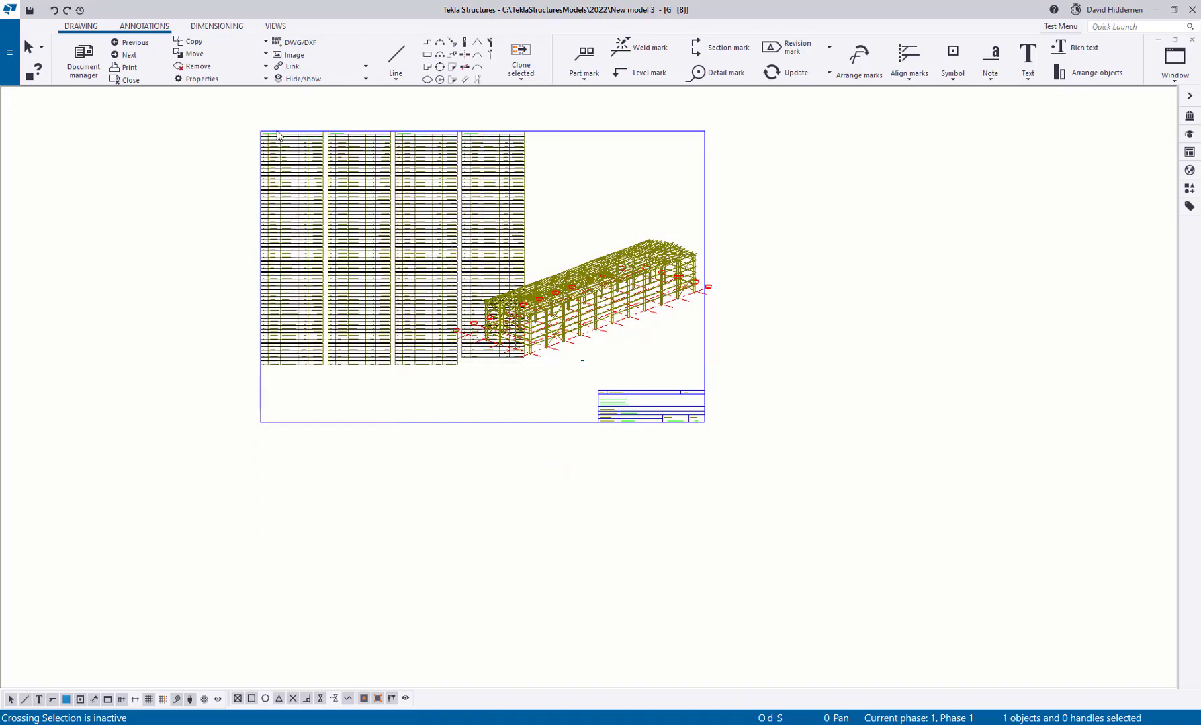
pyautogui.scroll(5, 470, 271)
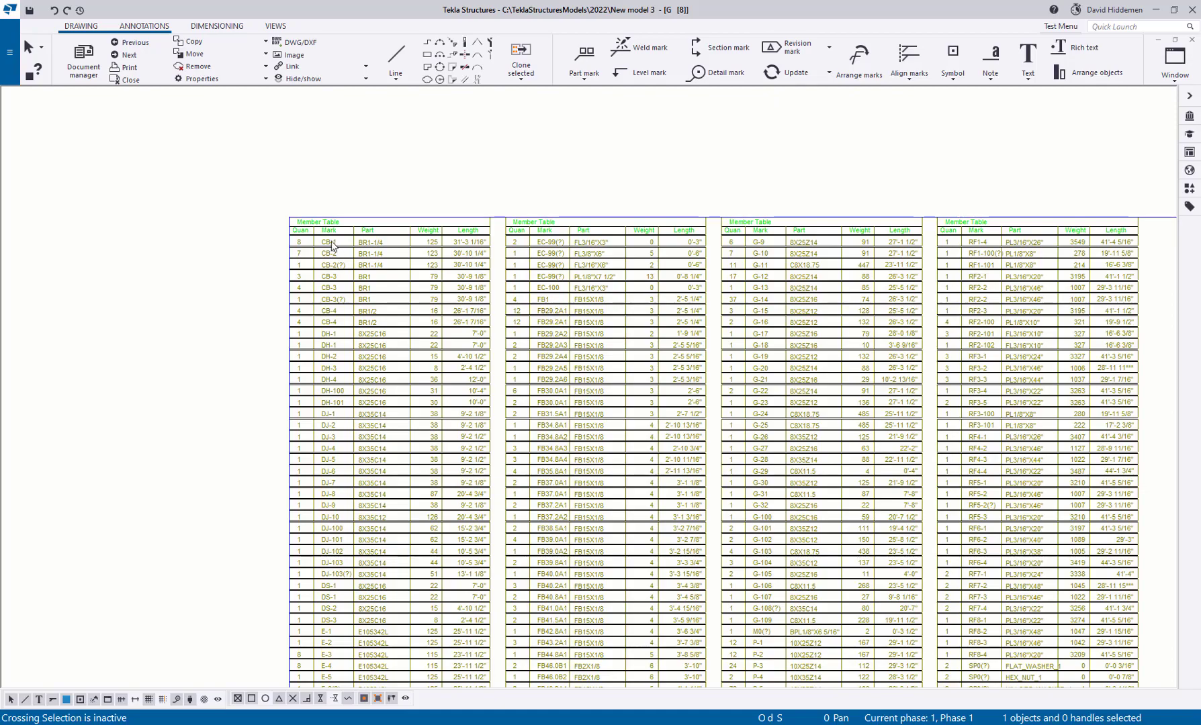
pyautogui.moveTo(602, 274); pyautogui.dragTo(466, 245, button='middle')
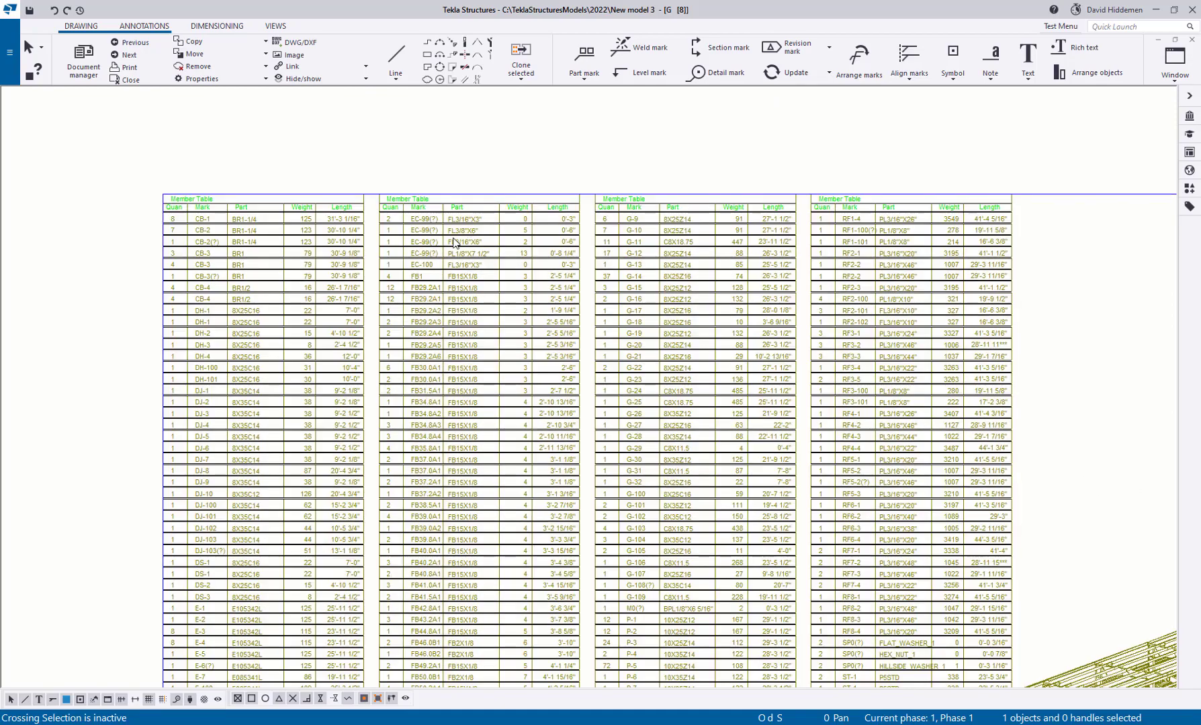
pyautogui.moveTo(662, 274); pyautogui.dragTo(566, 245, button='middle')
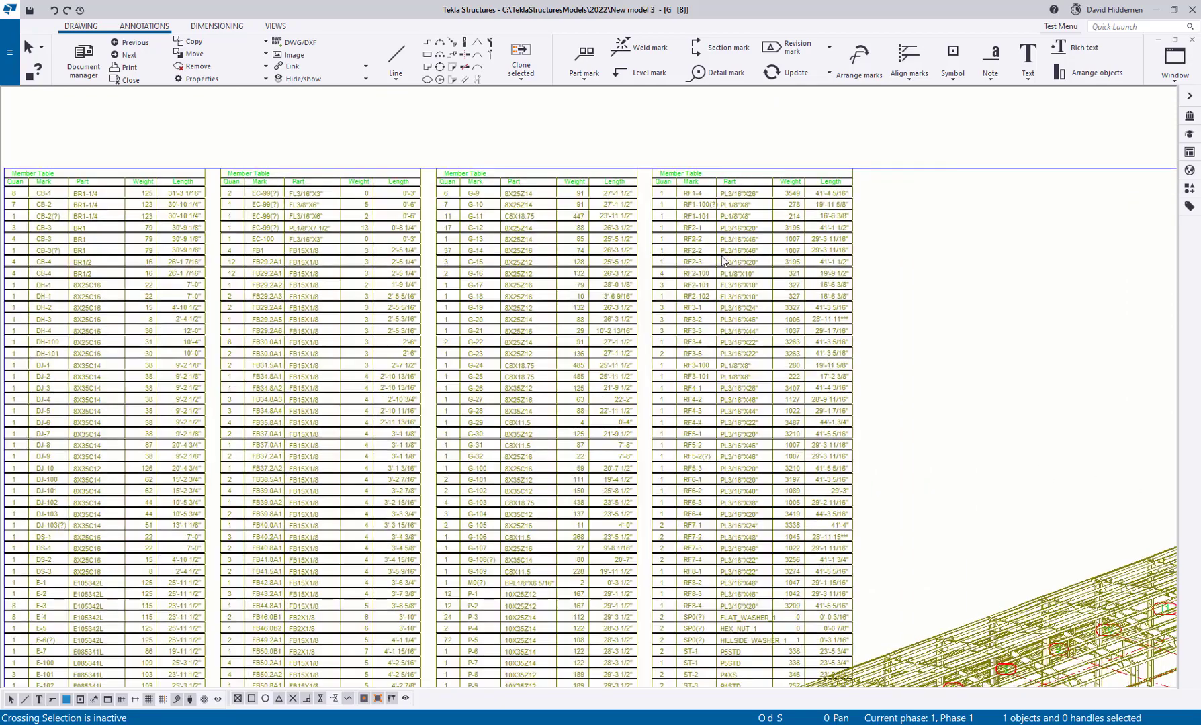
pyautogui.scroll(-5, 727, 289)
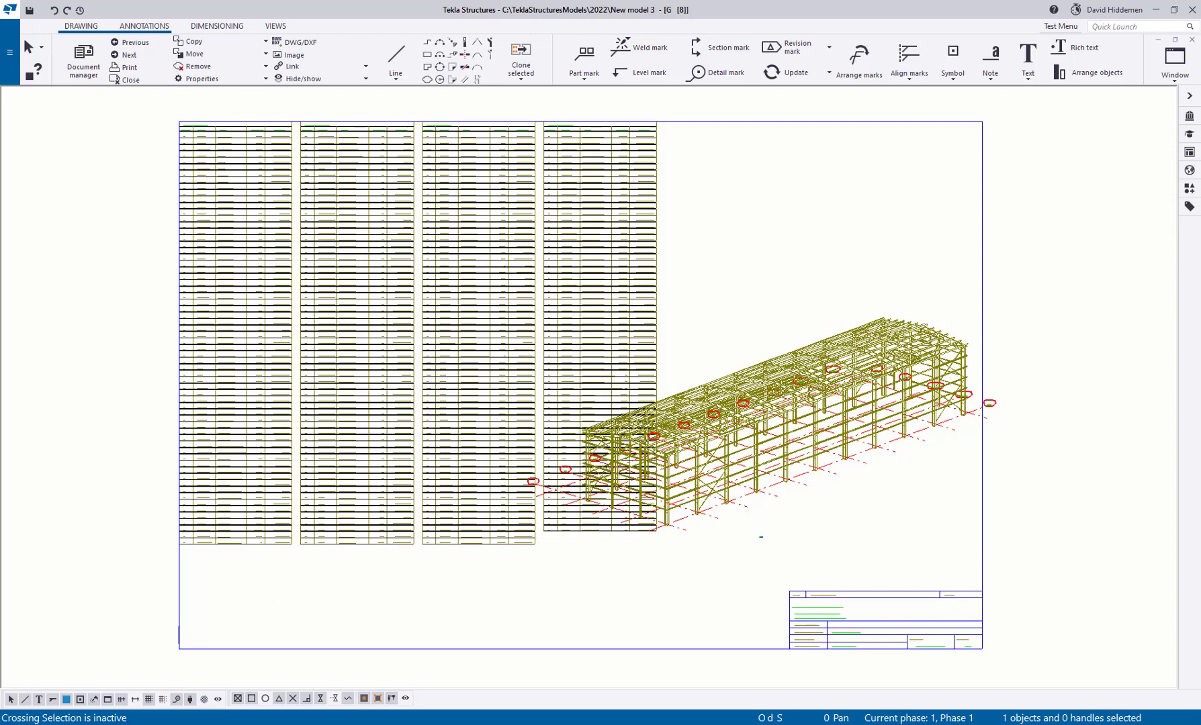
# Change the PART rows' column fill policy from Even to Continuous.
pyautogui.hotkey('alt', 'Tab')
pyautogui.scroll(4, 606, 300)
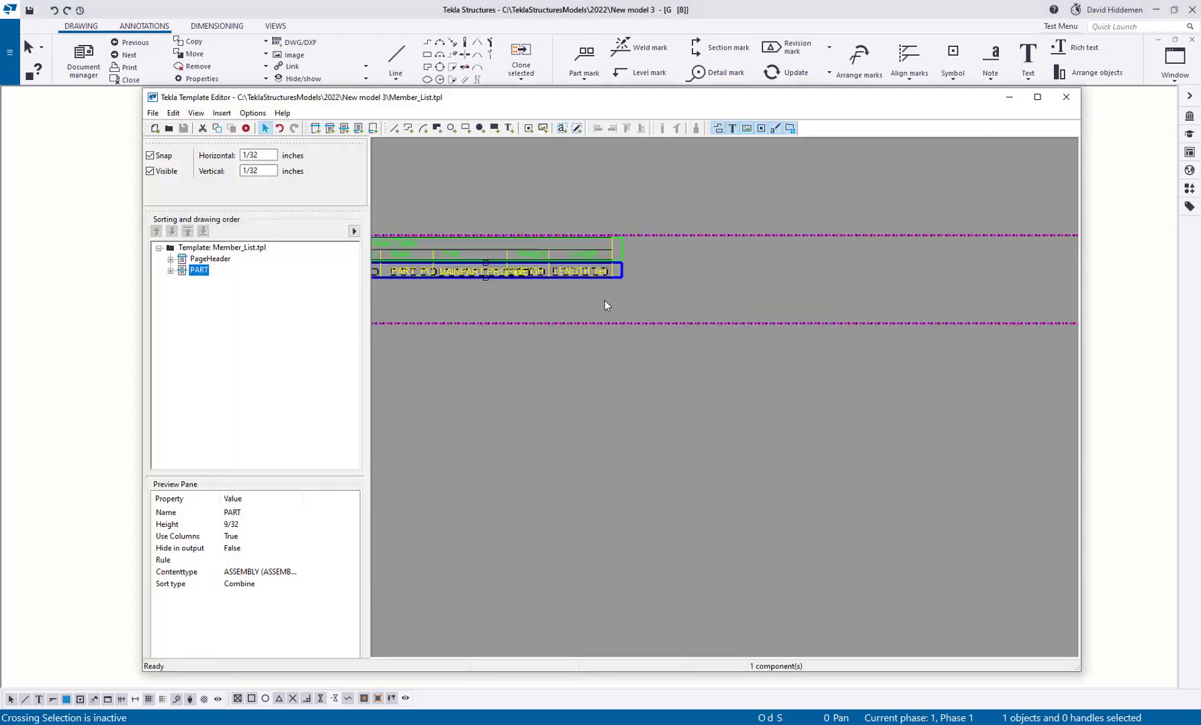
pyautogui.doubleClick(622, 270)
pyautogui.click(430, 417)
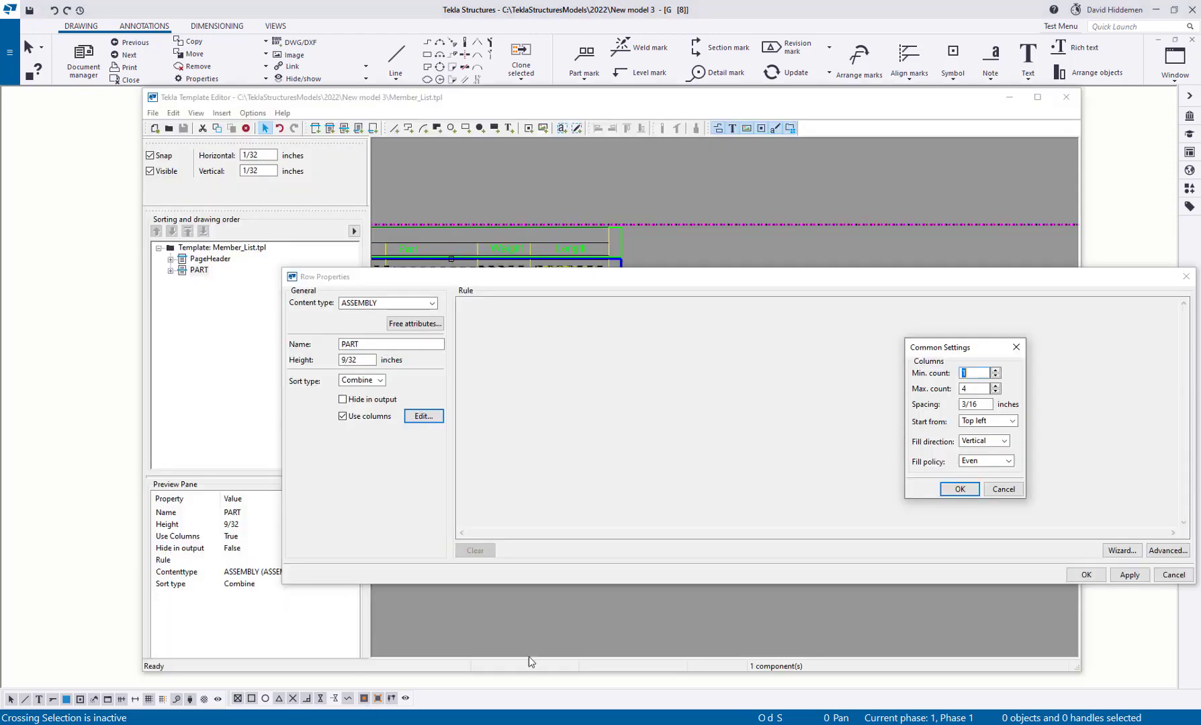
pyautogui.click(997, 462)
pyautogui.click(980, 473)
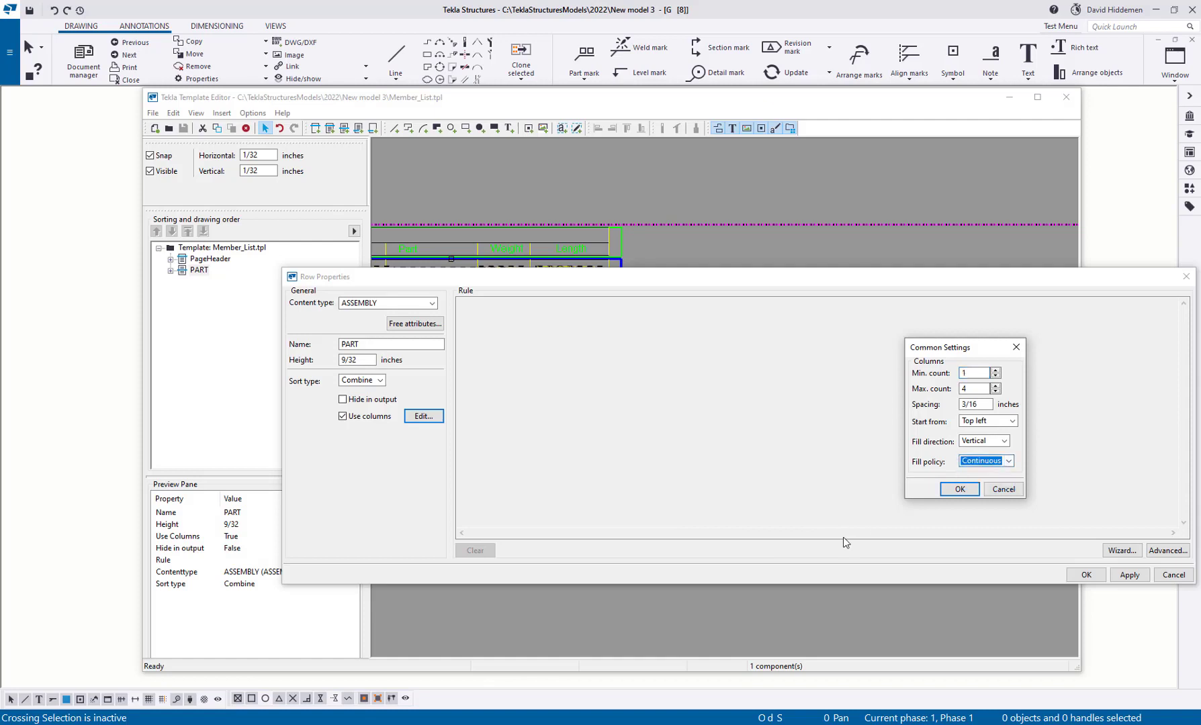
pyautogui.click(960, 489)
pyautogui.click(1086, 575)
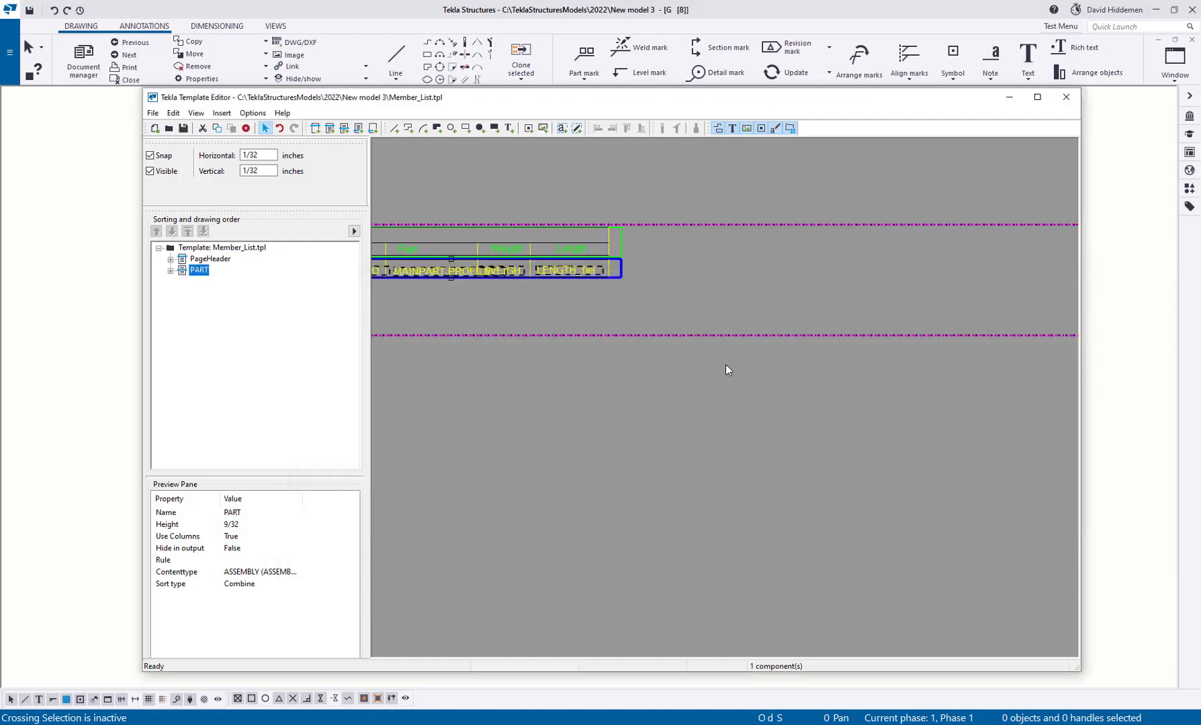
# Check the page properties unchanged, save the template, and select the member table in the drawing.
pyautogui.doubleClick(674, 297)
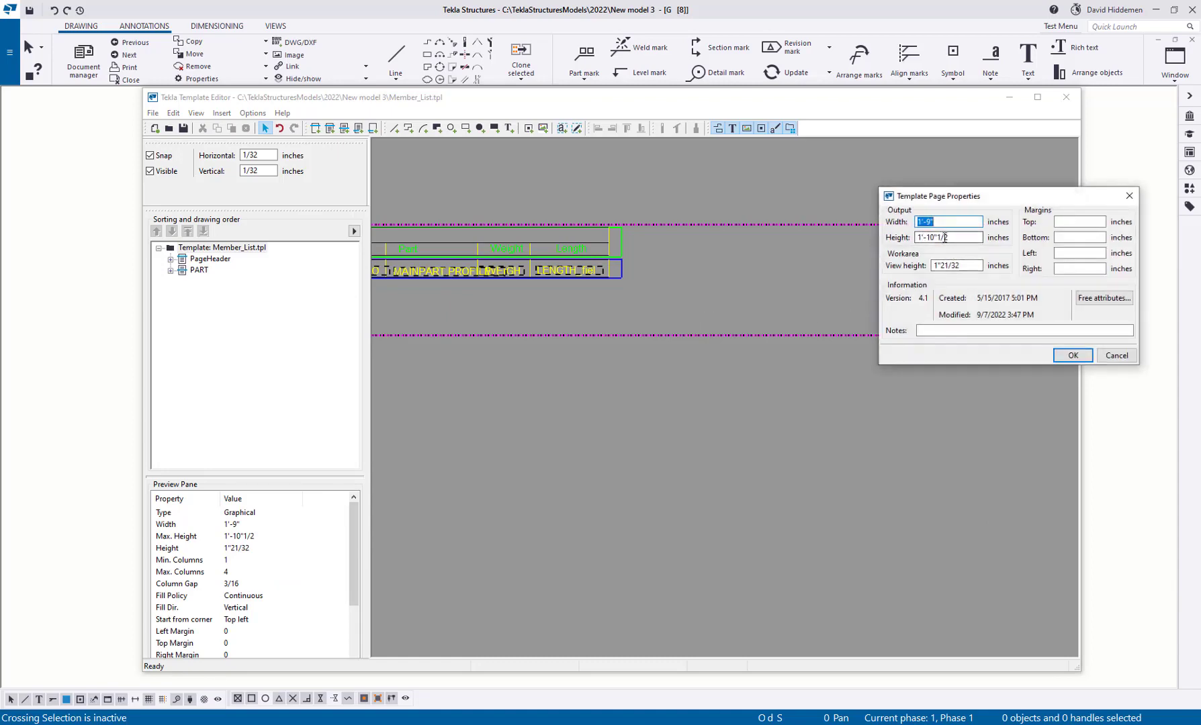
pyautogui.click(1073, 356)
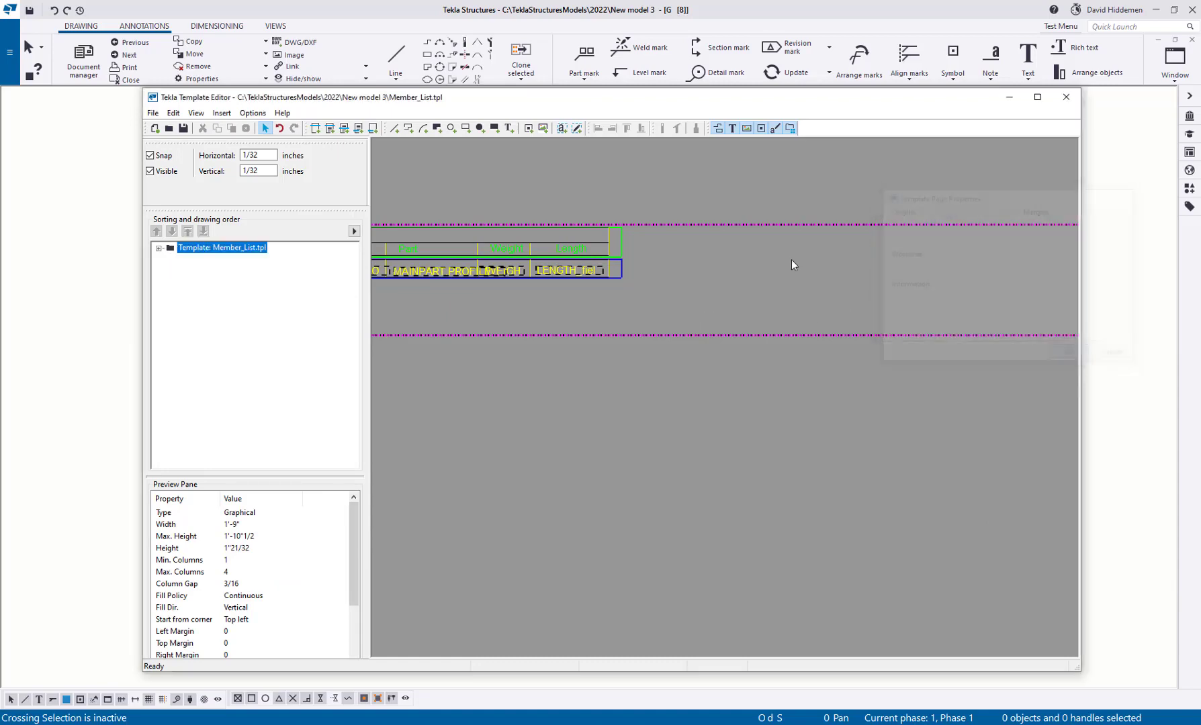
pyautogui.click(183, 128)
pyautogui.click(67, 196)
pyautogui.click(244, 249)
# Refresh the table, review three full columns and a shorter fourth, then reopen the Template Editor.
pyautogui.rightClick(245, 244)
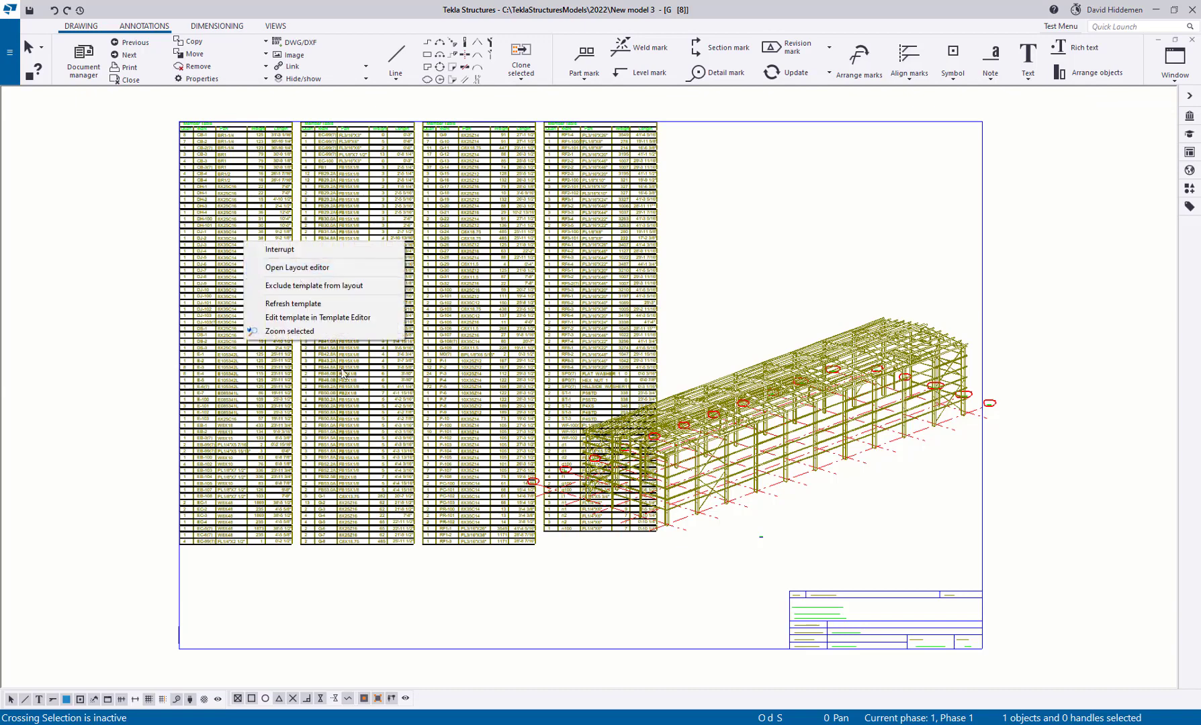
pyautogui.click(299, 304)
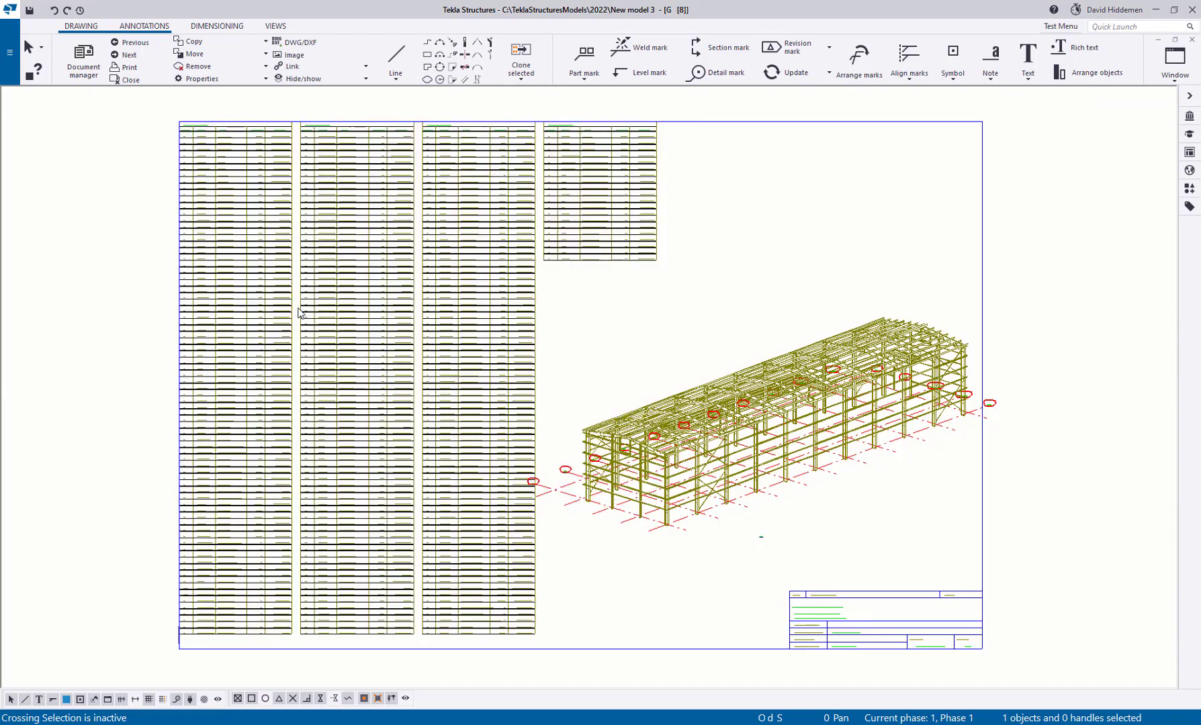
pyautogui.scroll(-1, 128, 379)
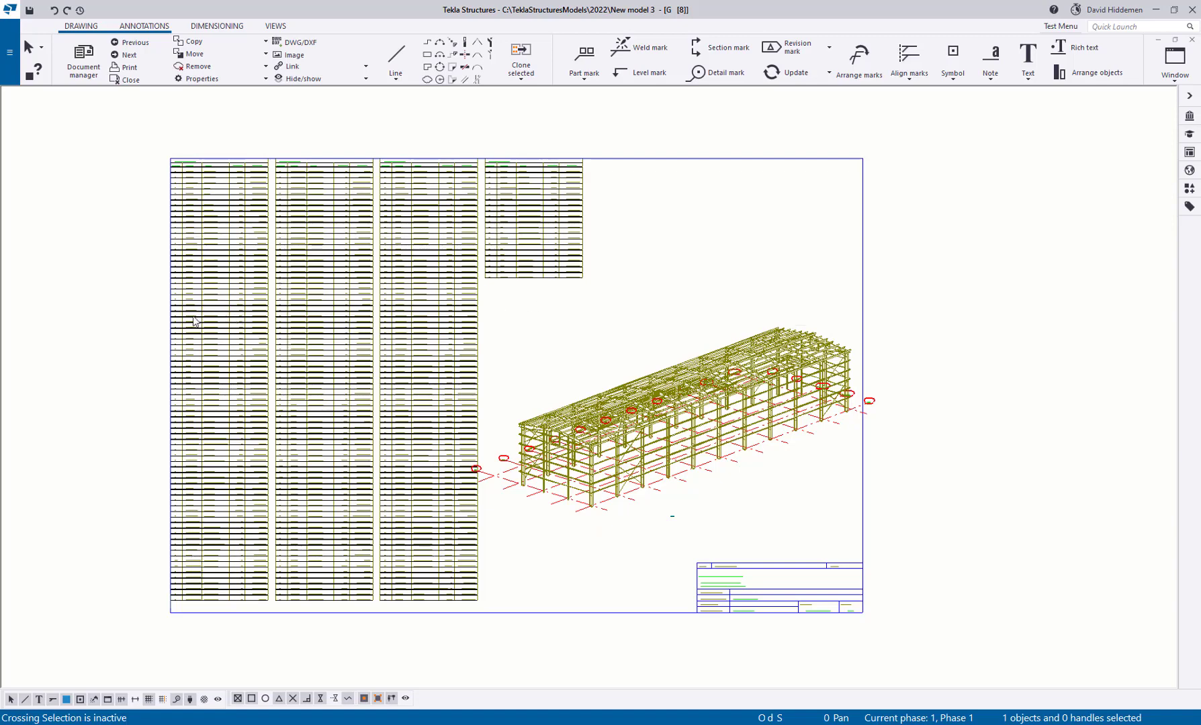
pyautogui.scroll(2, 111, 323)
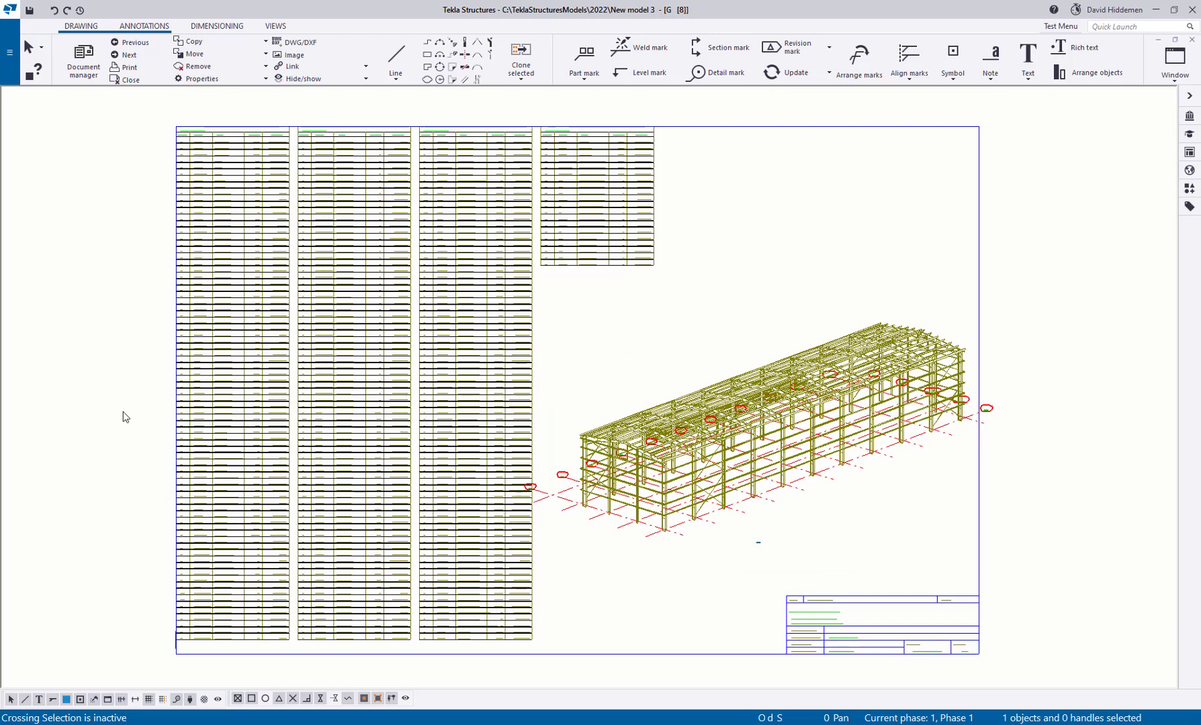
pyautogui.click(227, 724)
# Open the template page properties and close them without changes.
pyautogui.scroll(-2, 616, 505)
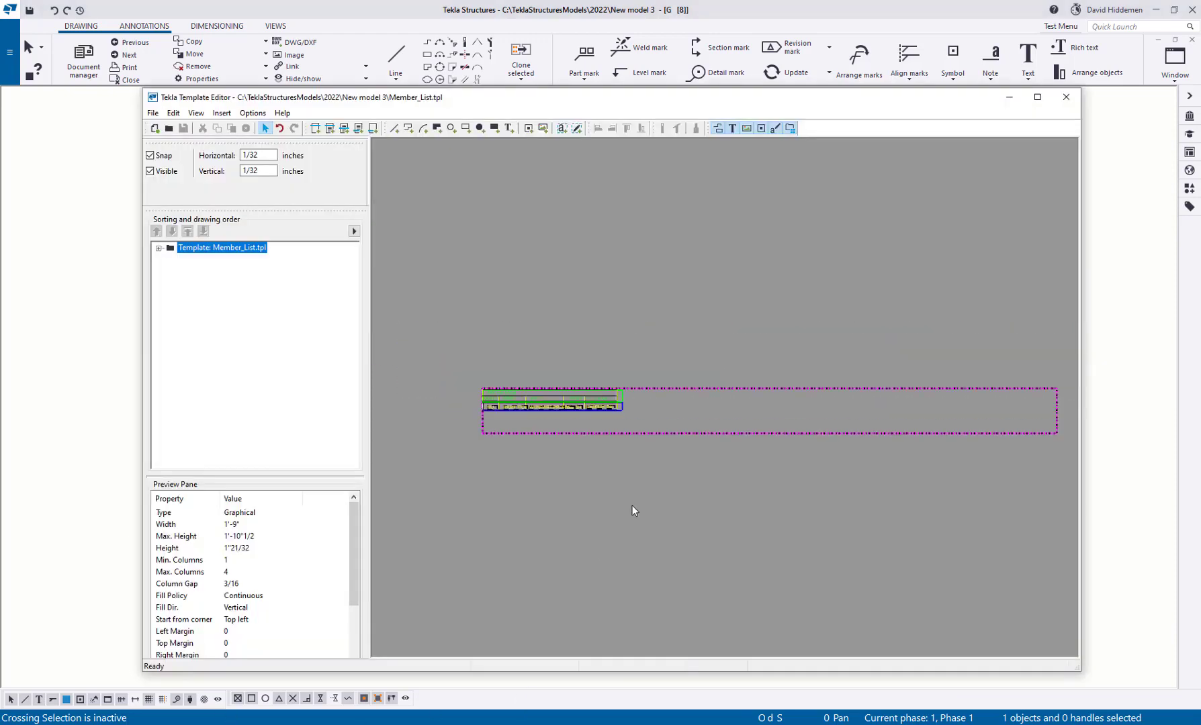
pyautogui.doubleClick(713, 437)
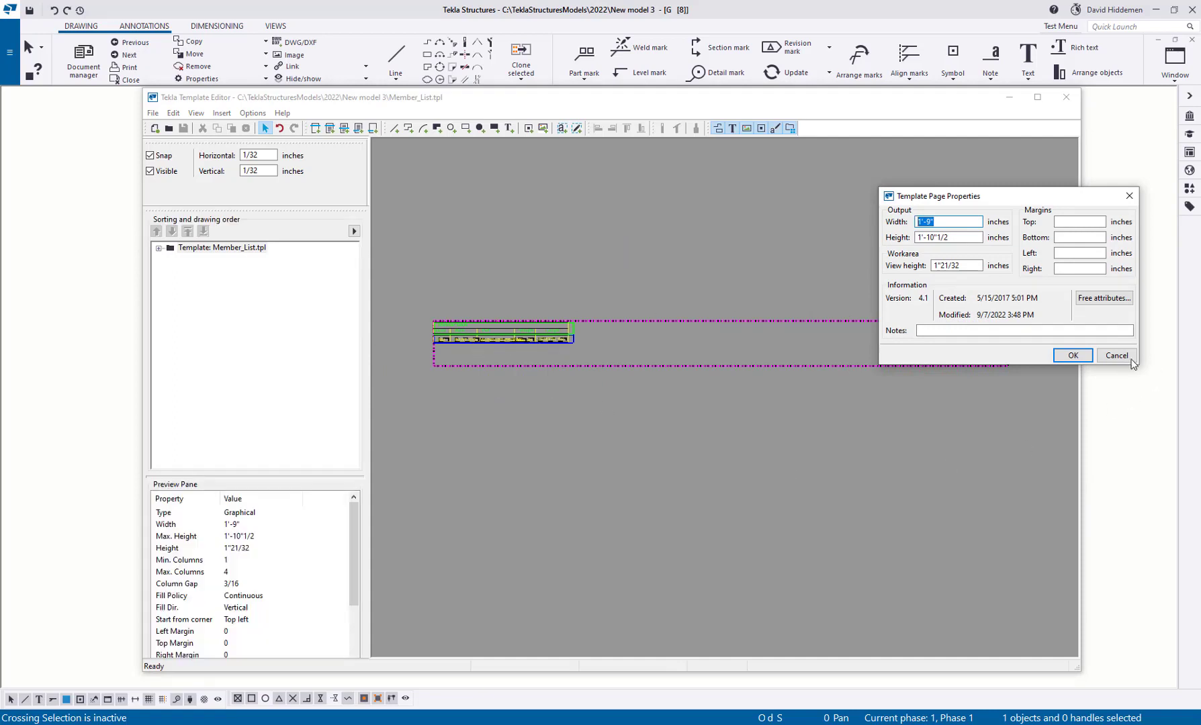
pyautogui.press('Escape')
pyautogui.scroll(2, 594, 336)
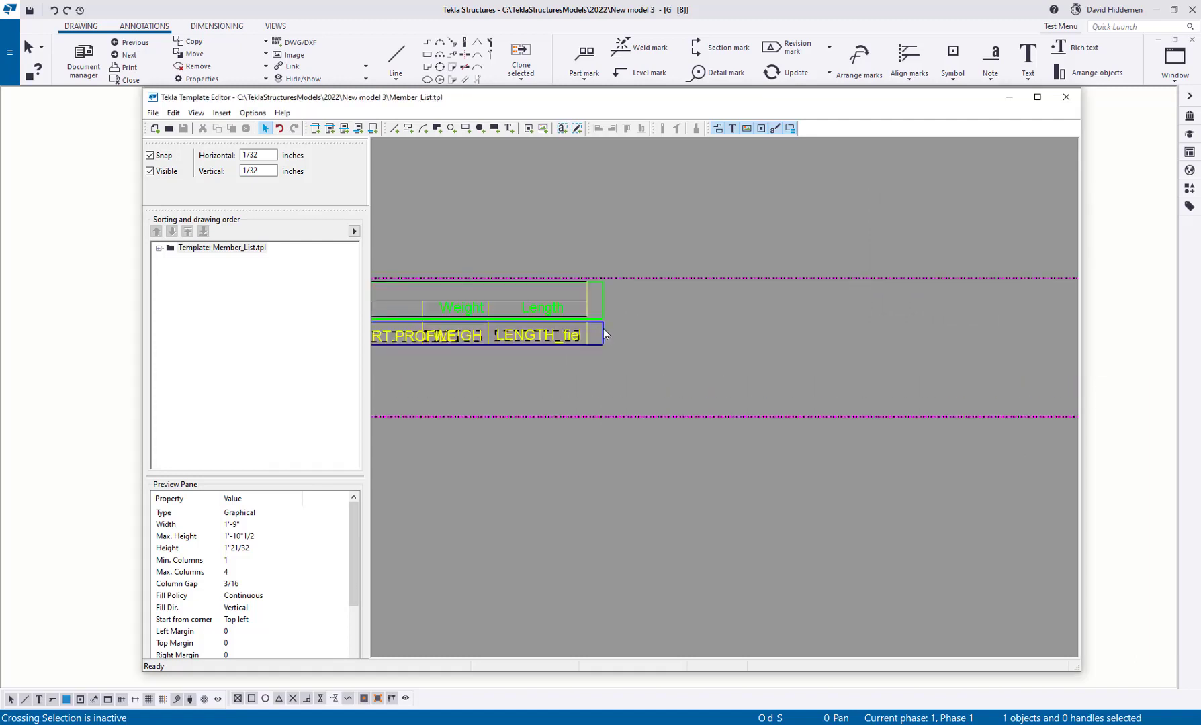
# Reconfirm the PART rows' Continuous column settings, resave the template and return to the drawing.
pyautogui.doubleClick(601, 334)
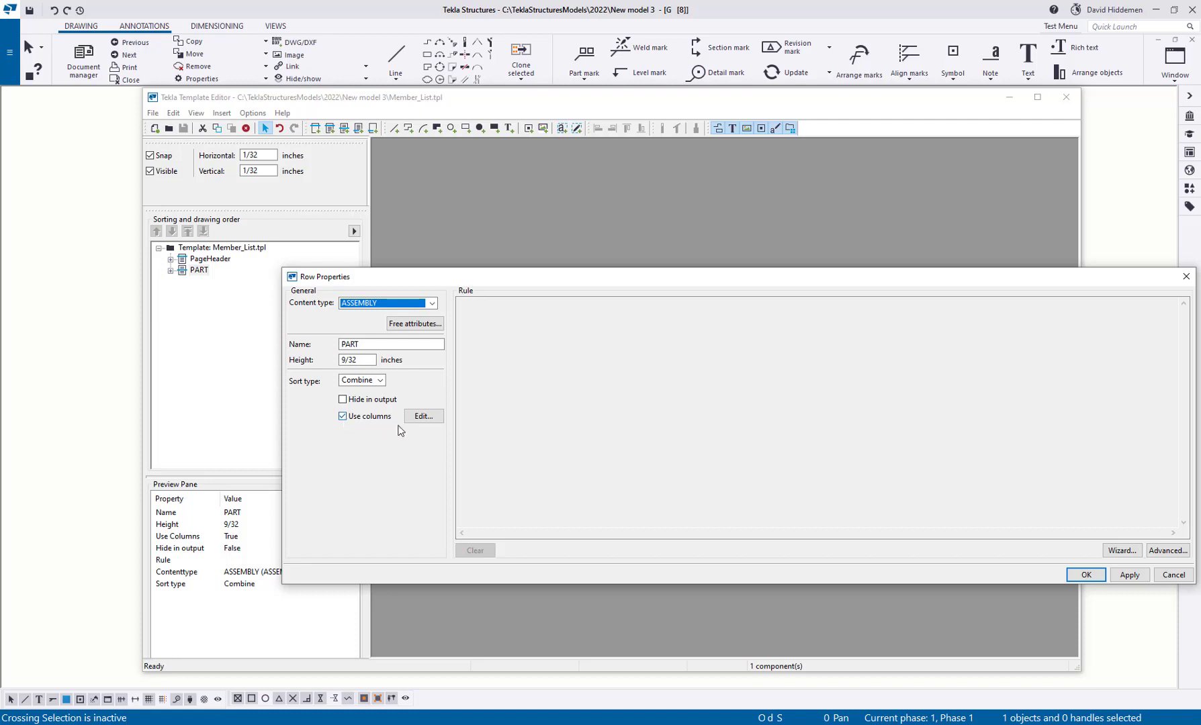
pyautogui.click(426, 417)
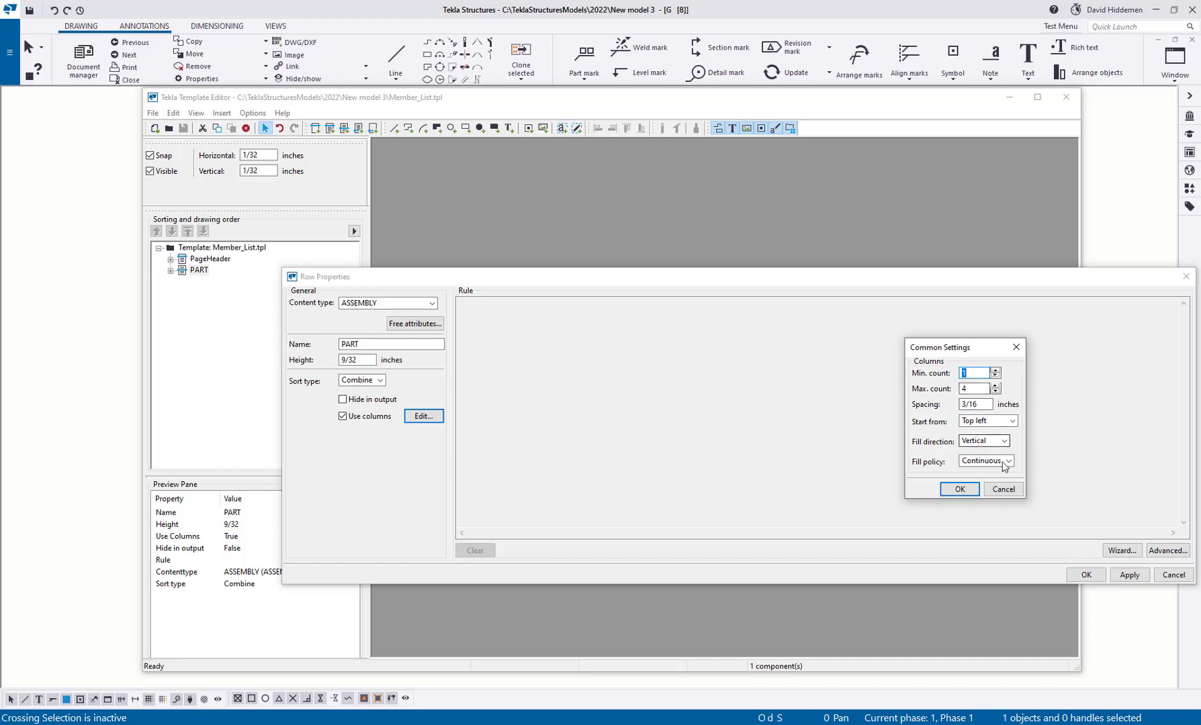
pyautogui.click(960, 489)
pyautogui.click(1129, 575)
pyautogui.click(1086, 575)
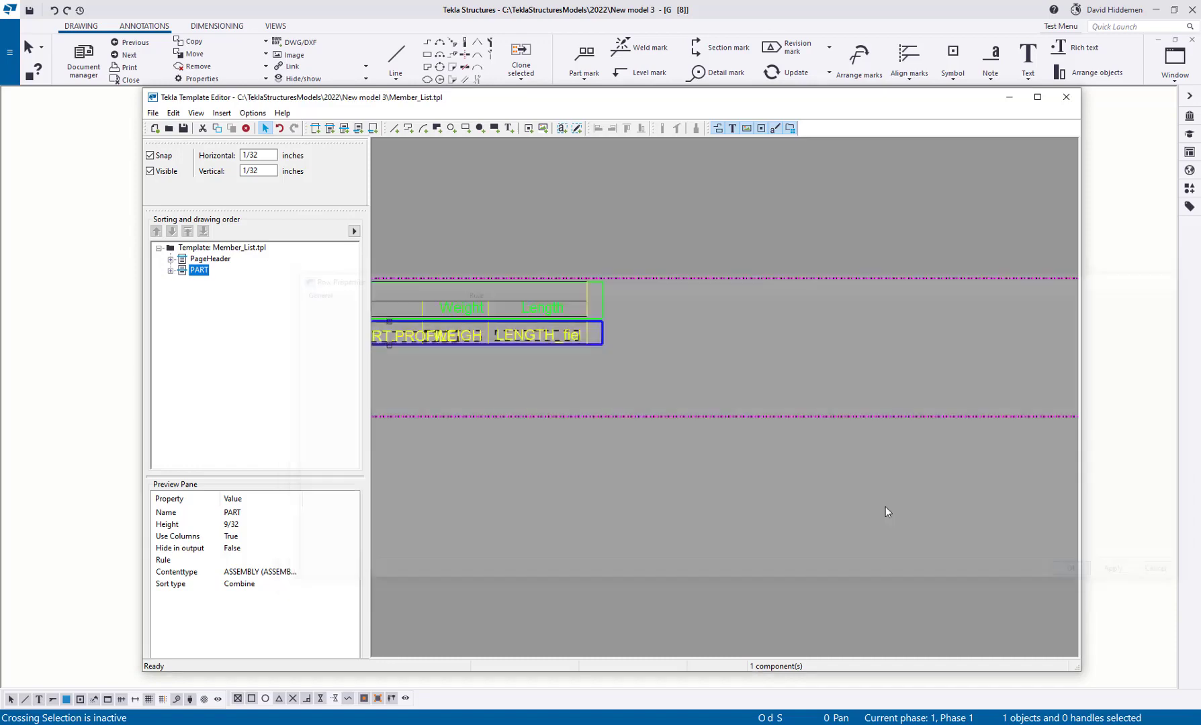
pyautogui.scroll(-3, 691, 314)
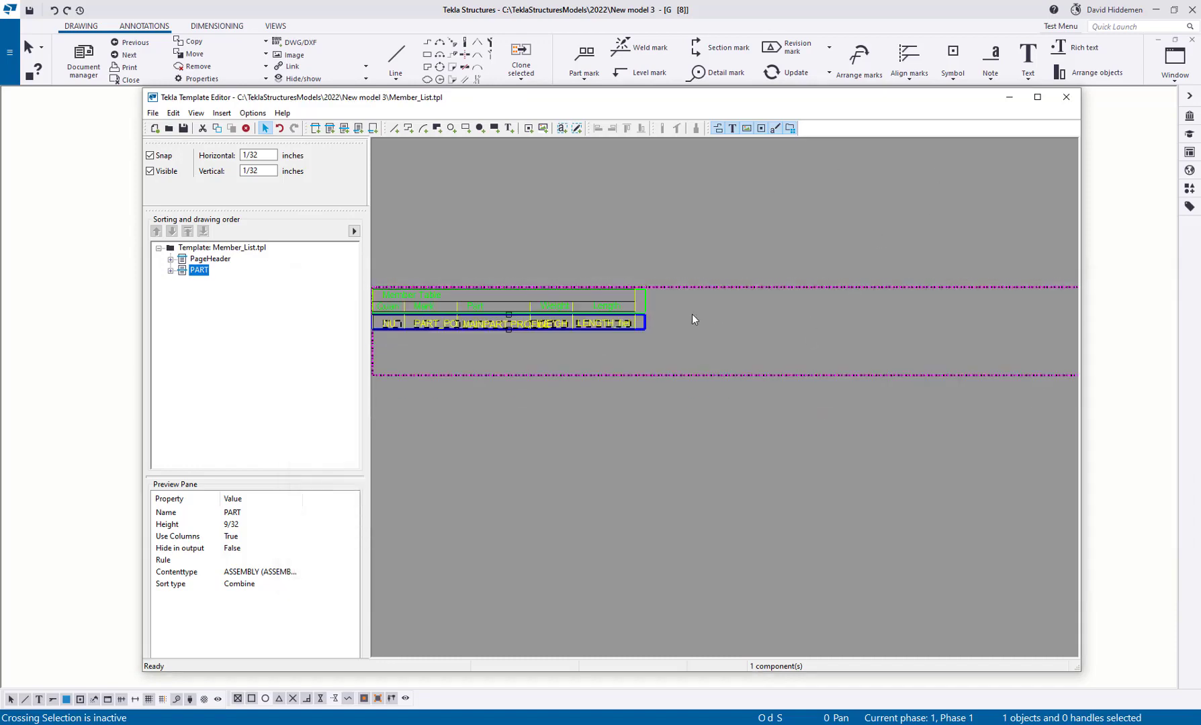
pyautogui.click(184, 131)
pyautogui.click(87, 238)
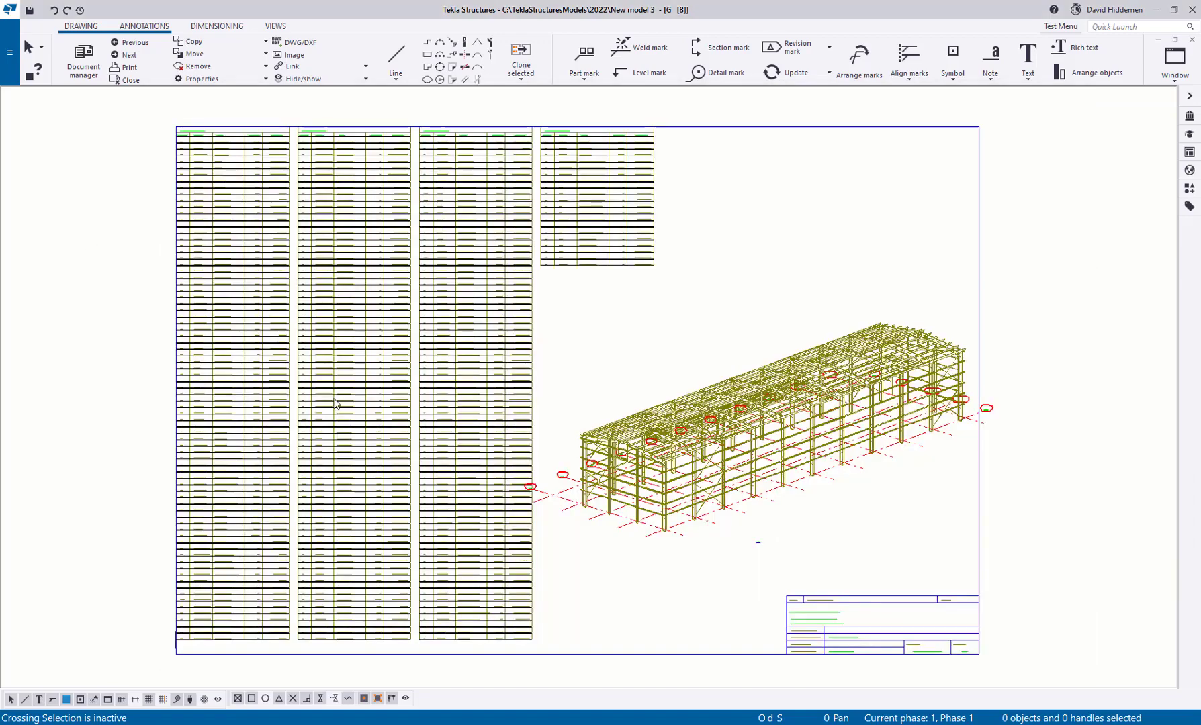
pyautogui.scroll(-2, 407, 326)
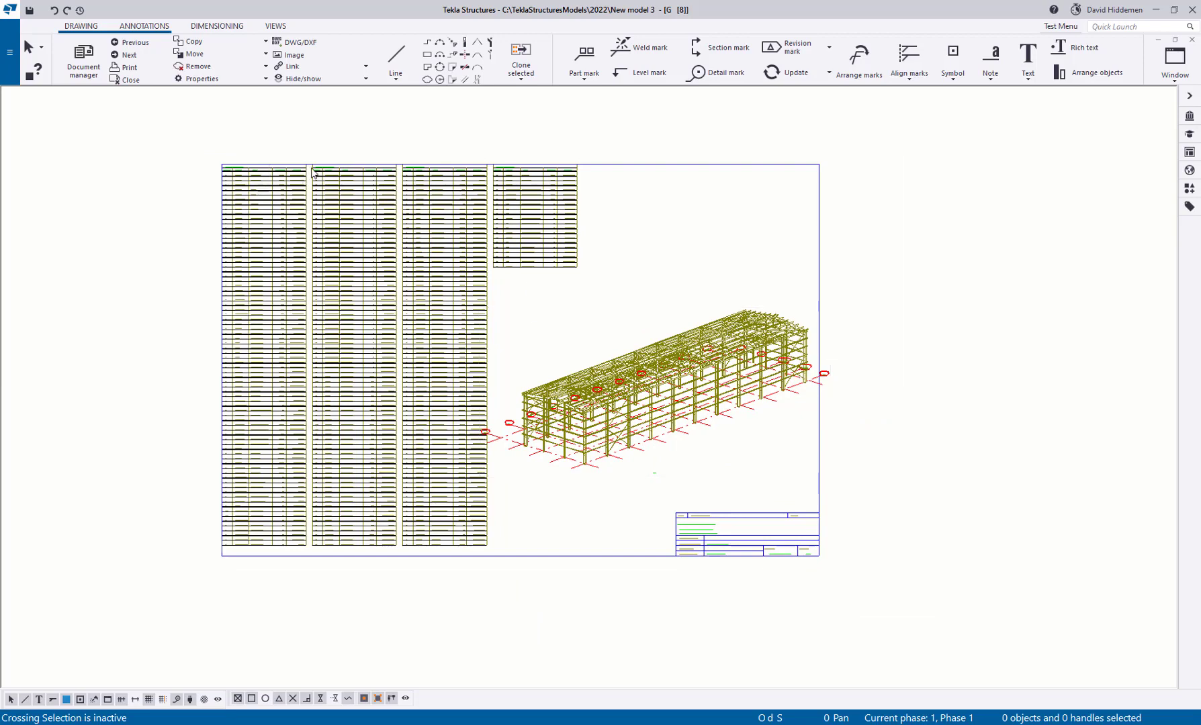